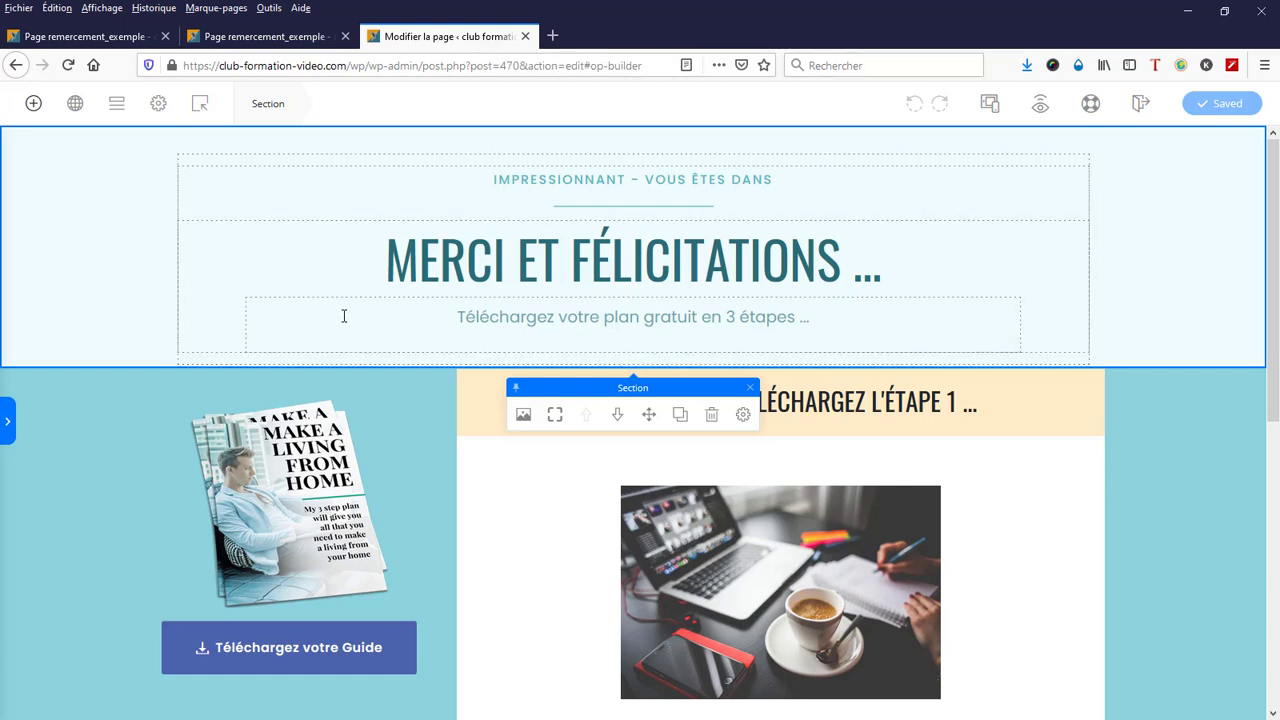
# Add a row with two equal columns below the "Téléchargez votre plan gratuit en 3 étapes ..." subtitle
pyautogui.click(12, 420)
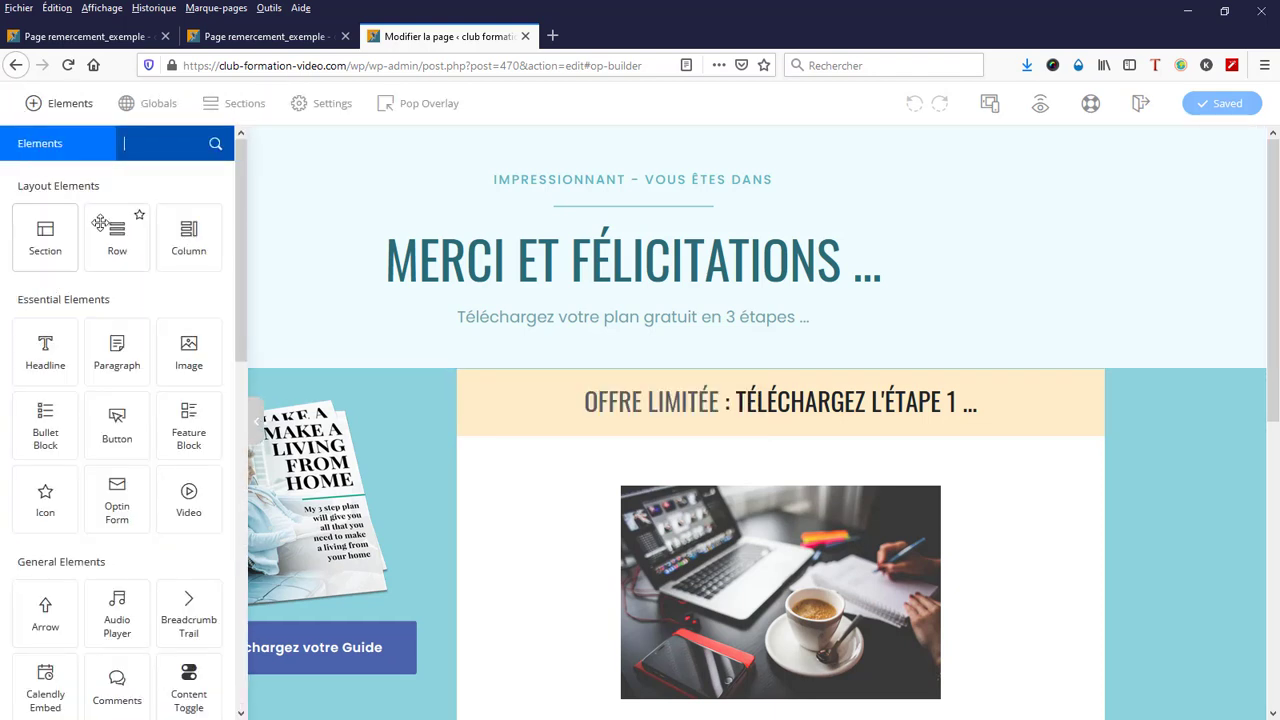
pyautogui.moveTo(114, 222); pyautogui.dragTo(552, 340)
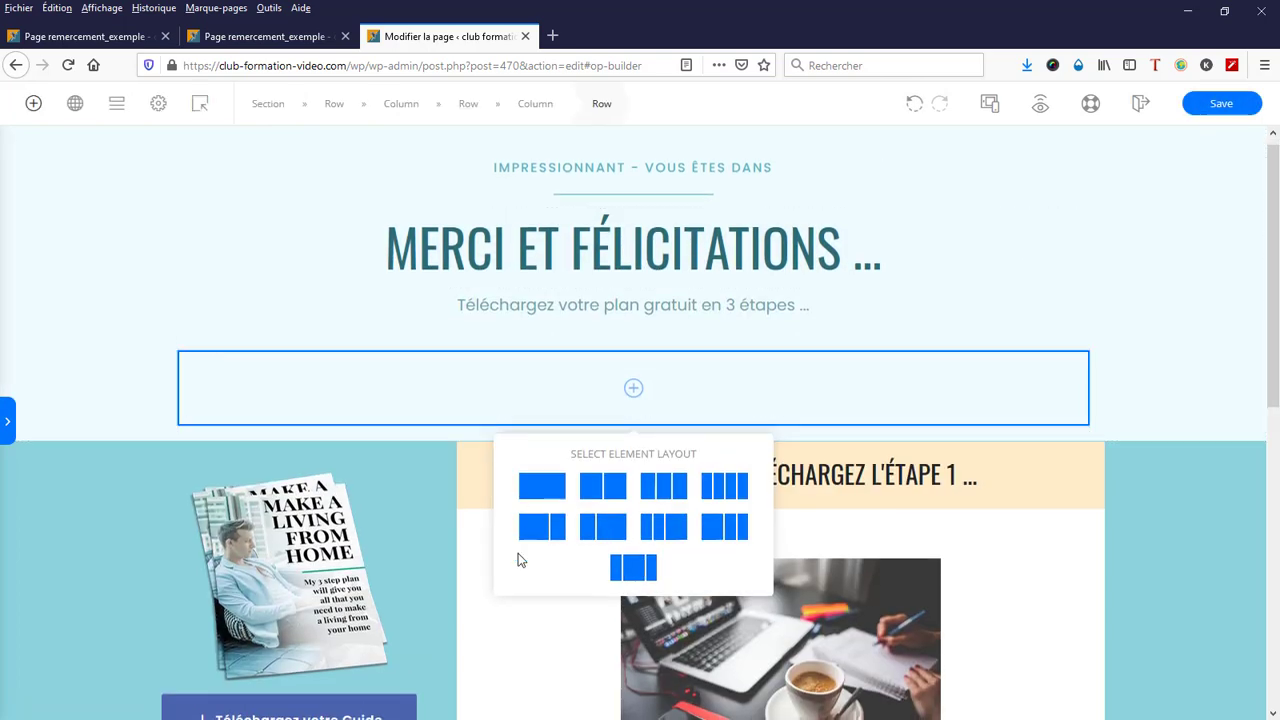
pyautogui.click(601, 484)
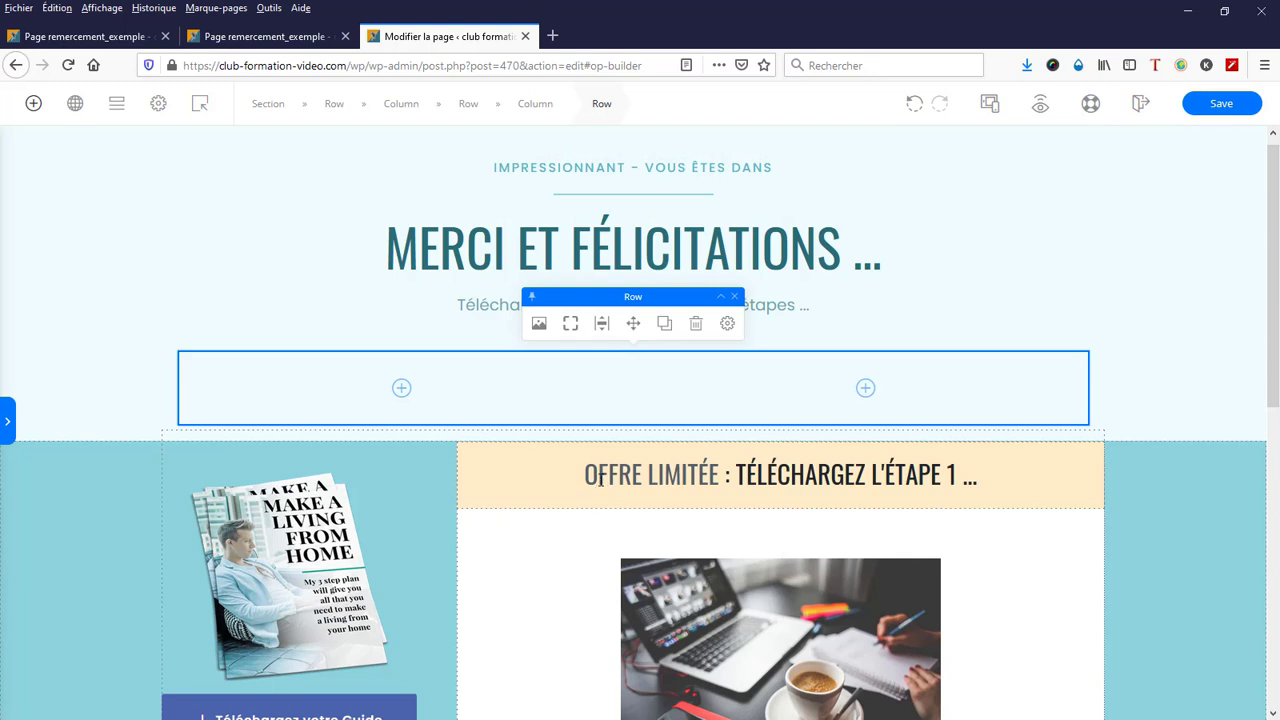
# Move the guide cover image and the "Téléchargez votre Guide" button beneath it into the first column of the new row
pyautogui.click(287, 599)
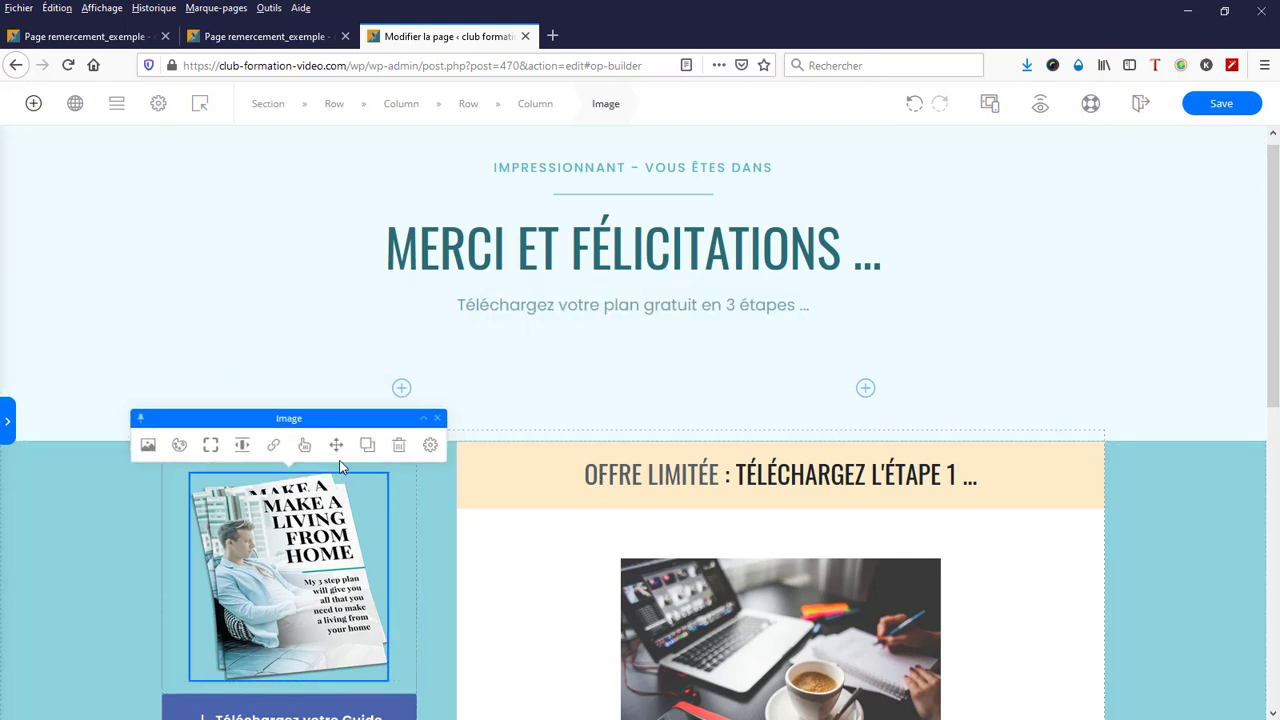
pyautogui.moveTo(335, 445); pyautogui.dragTo(412, 408)
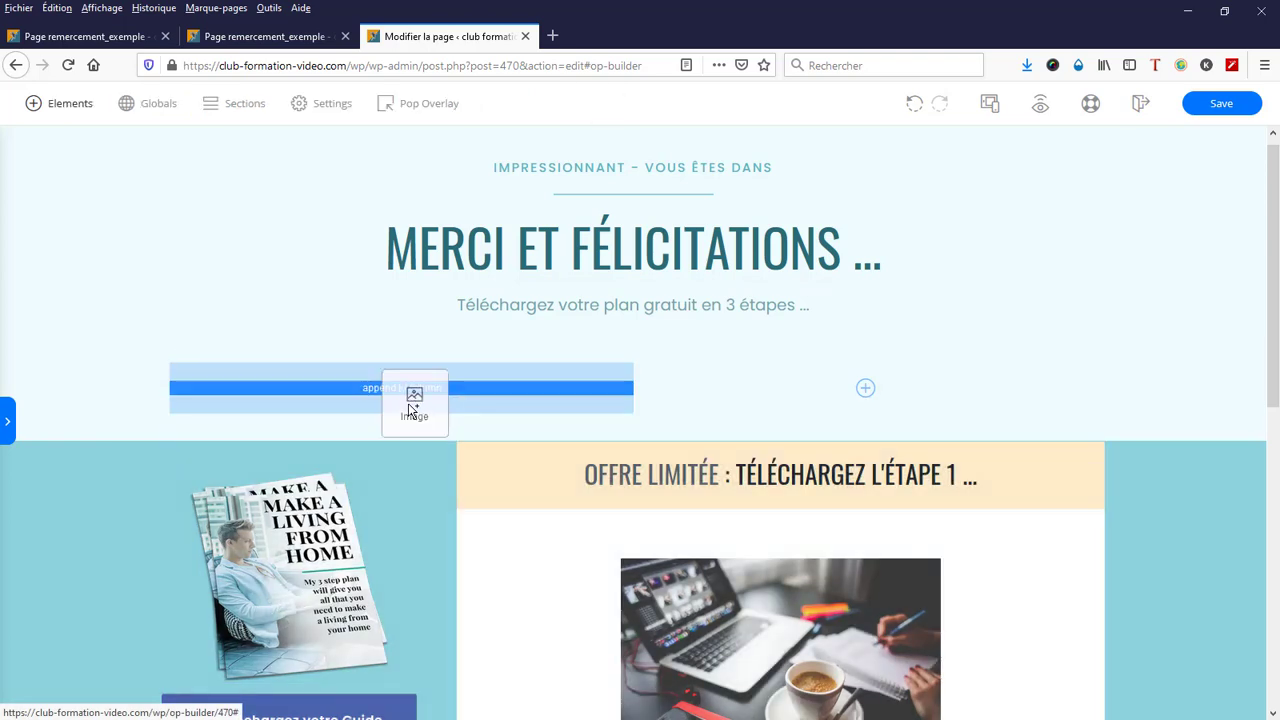
pyautogui.scroll(-1, 266, 626)
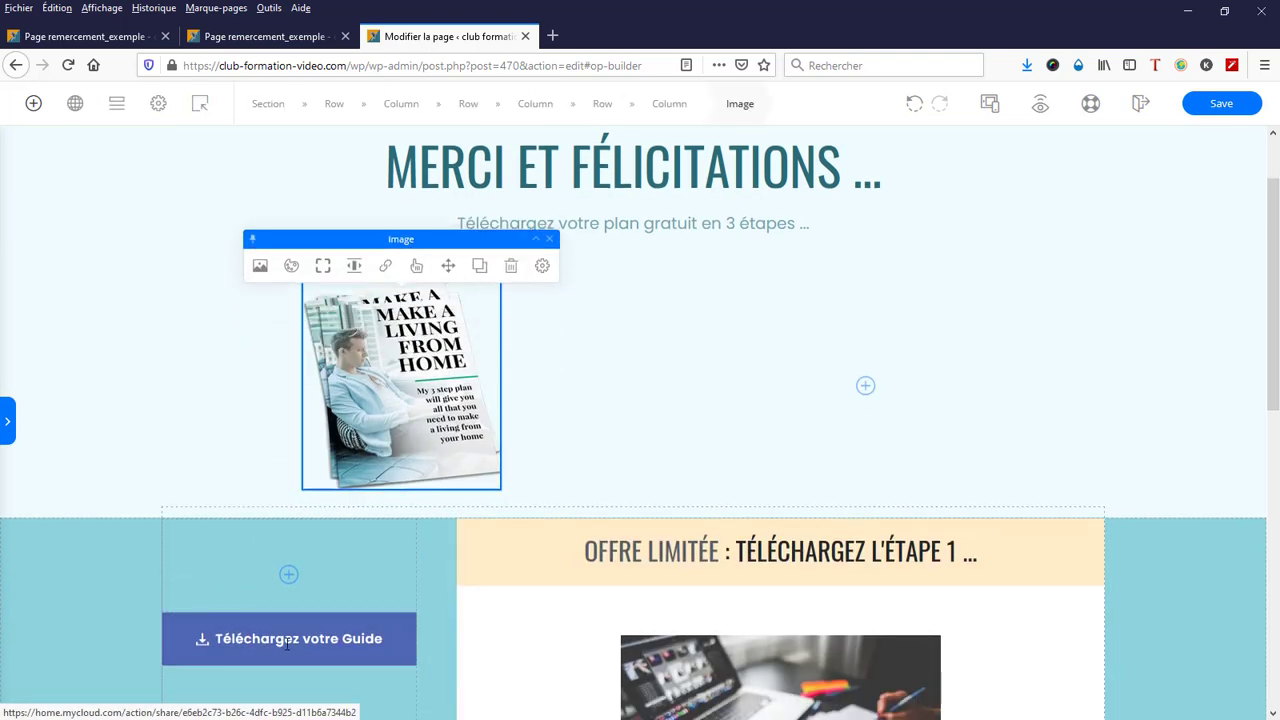
pyautogui.click(286, 641)
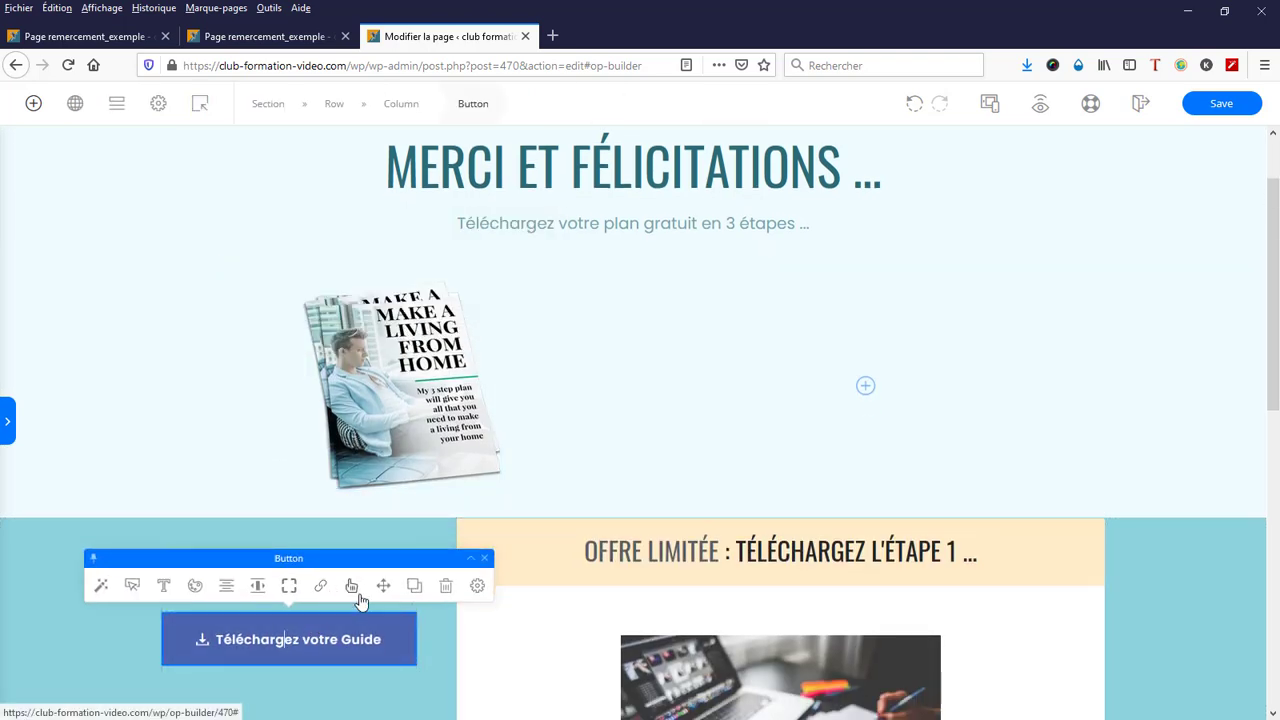
pyautogui.moveTo(386, 586); pyautogui.dragTo(420, 492)
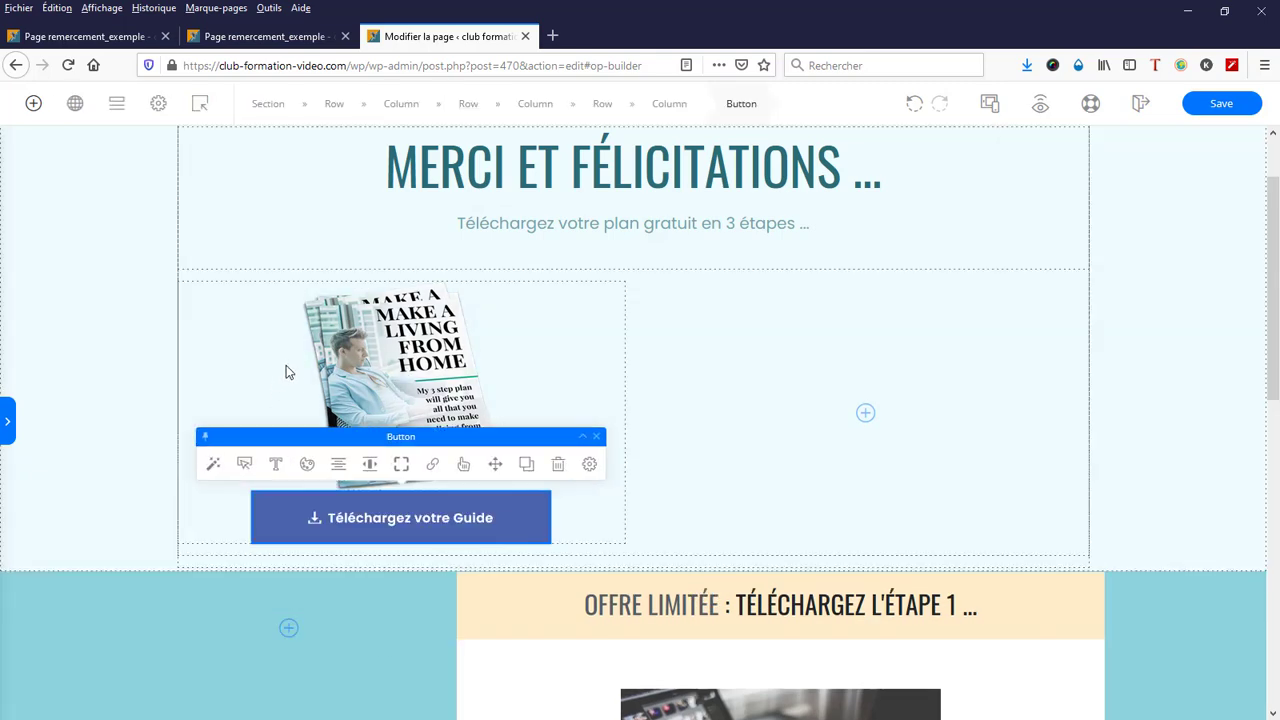
# Add a small space between the guide cover image and the download button
pyautogui.click(368, 386)
pyautogui.moveTo(332, 488); pyautogui.dragTo(335, 507)
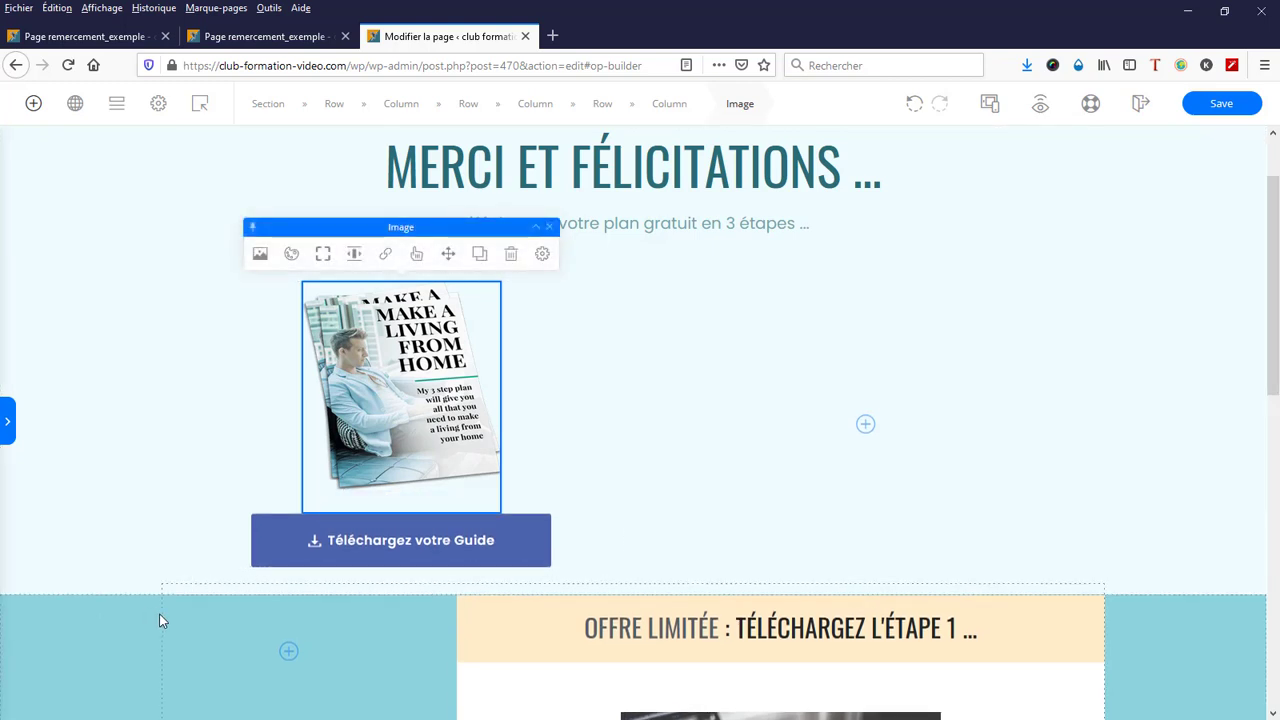
pyautogui.click(179, 456)
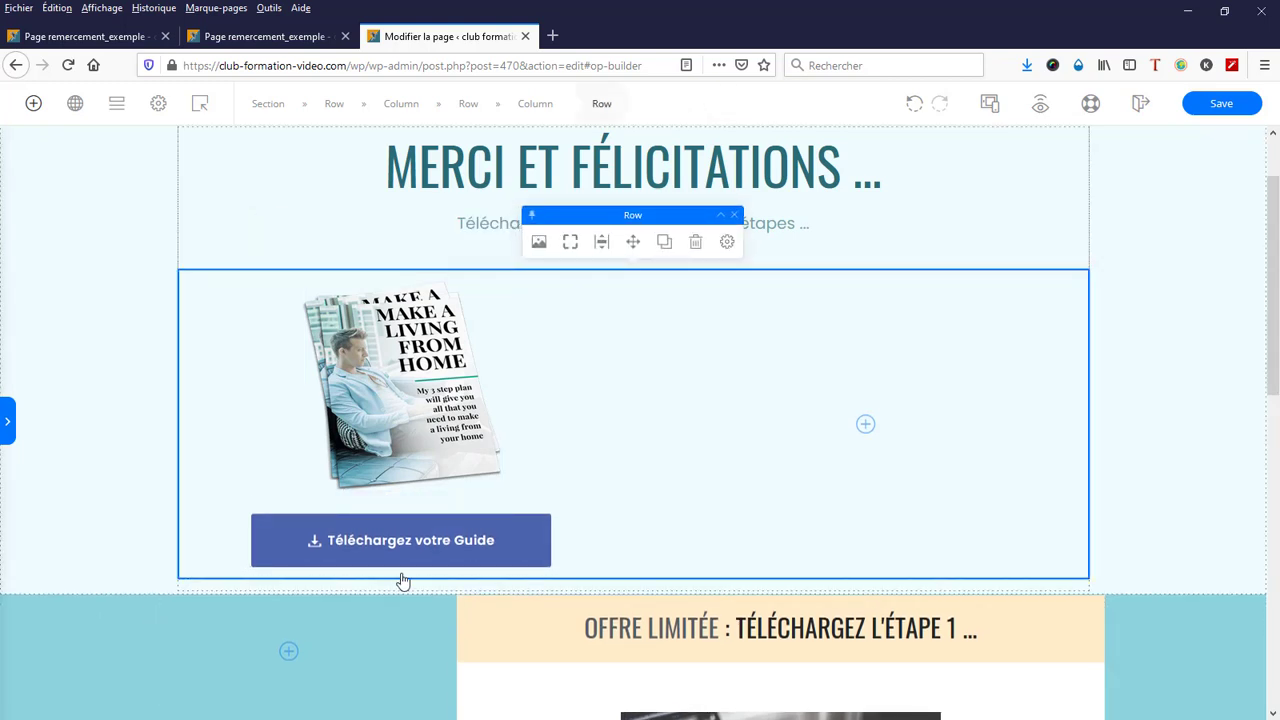
# Add a paragraph to the empty second column reading "Ne partez pas !" and, on a second line, "Prenez 27 secondes pour écouter cet audio"
pyautogui.click(866, 432)
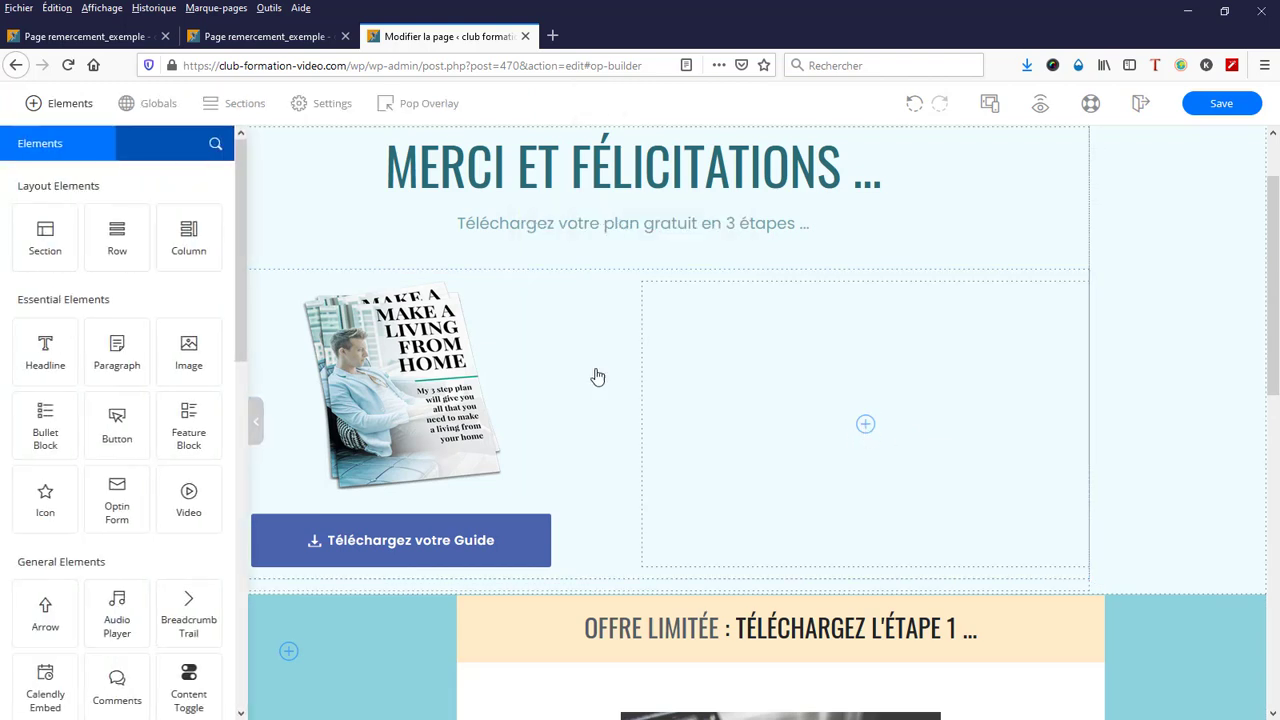
pyautogui.moveTo(120, 355); pyautogui.dragTo(819, 423)
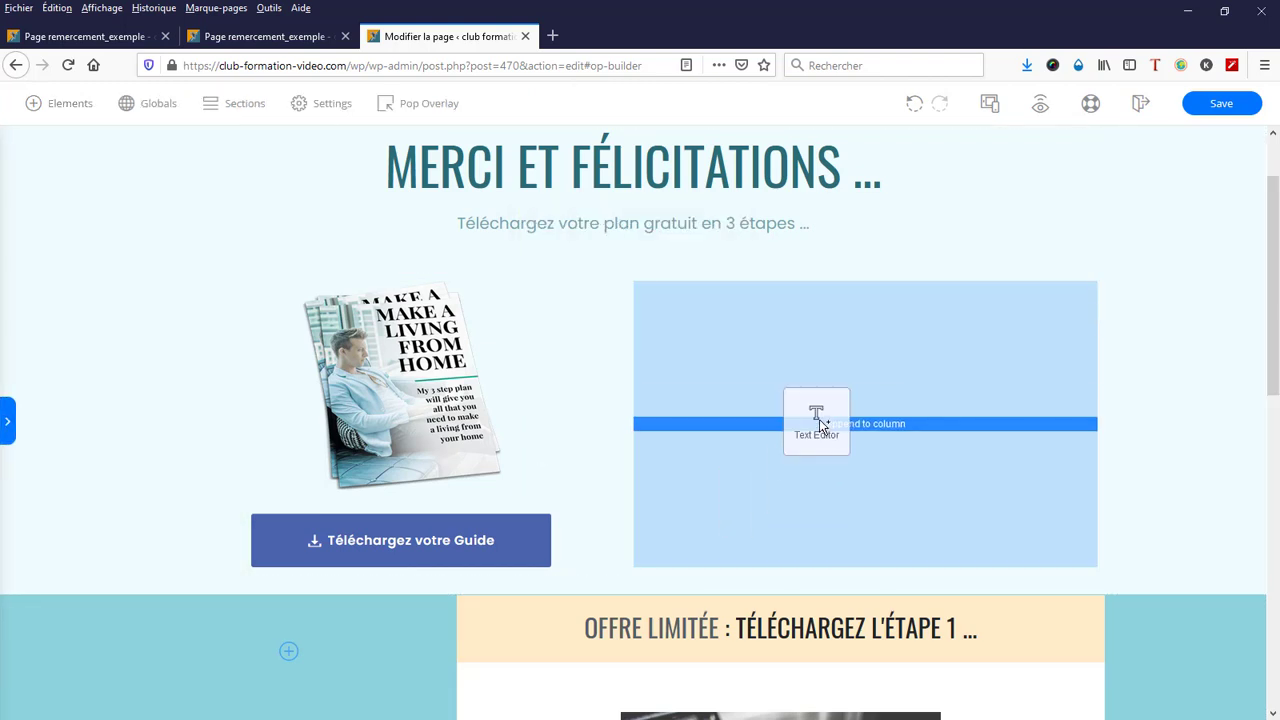
pyautogui.moveTo(784, 474); pyautogui.dragTo(781, 472)
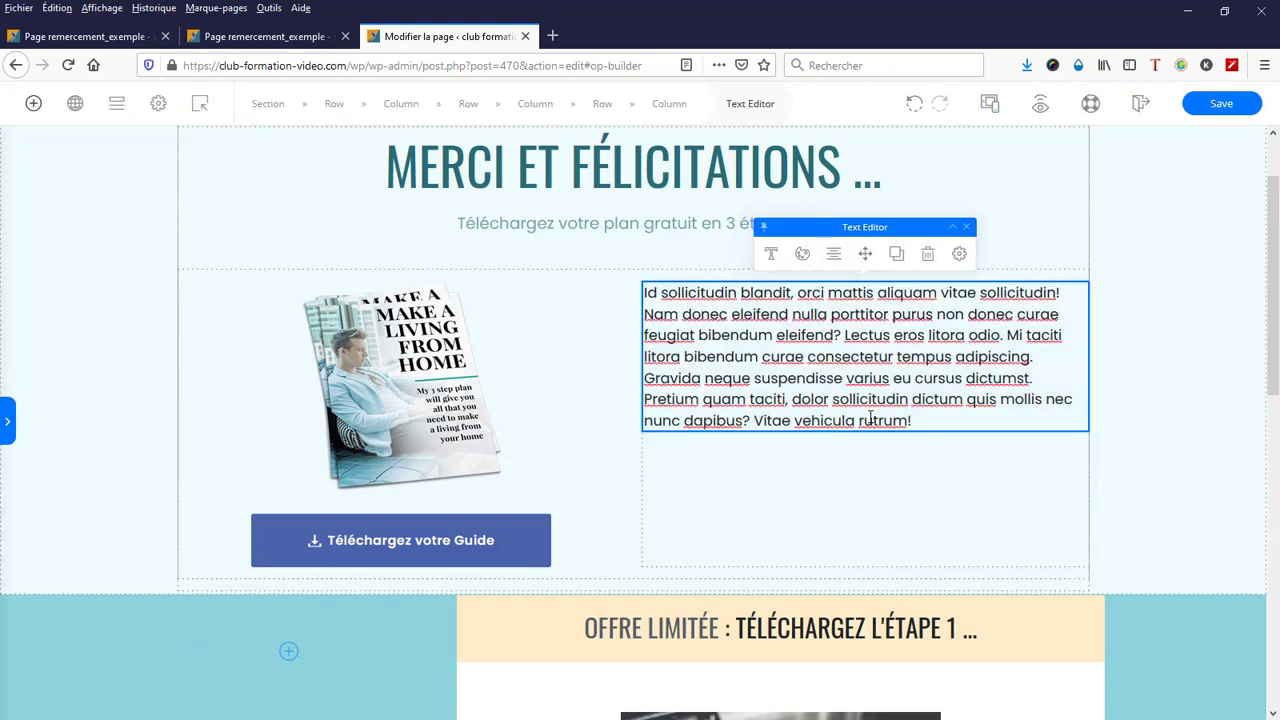
pyautogui.tripleClick(871, 419)
pyautogui.press('Delete')
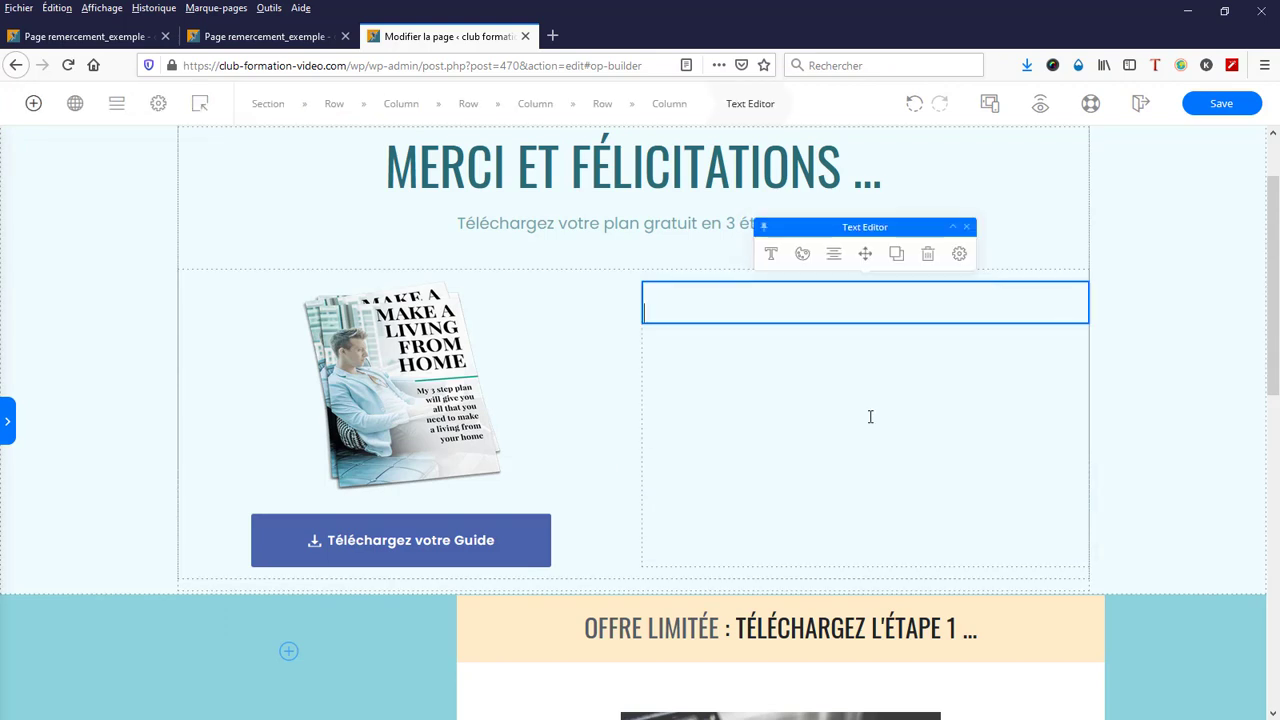
pyautogui.write('Ne partez pas ! Prenez 27 secondes pour écouter cet audio')
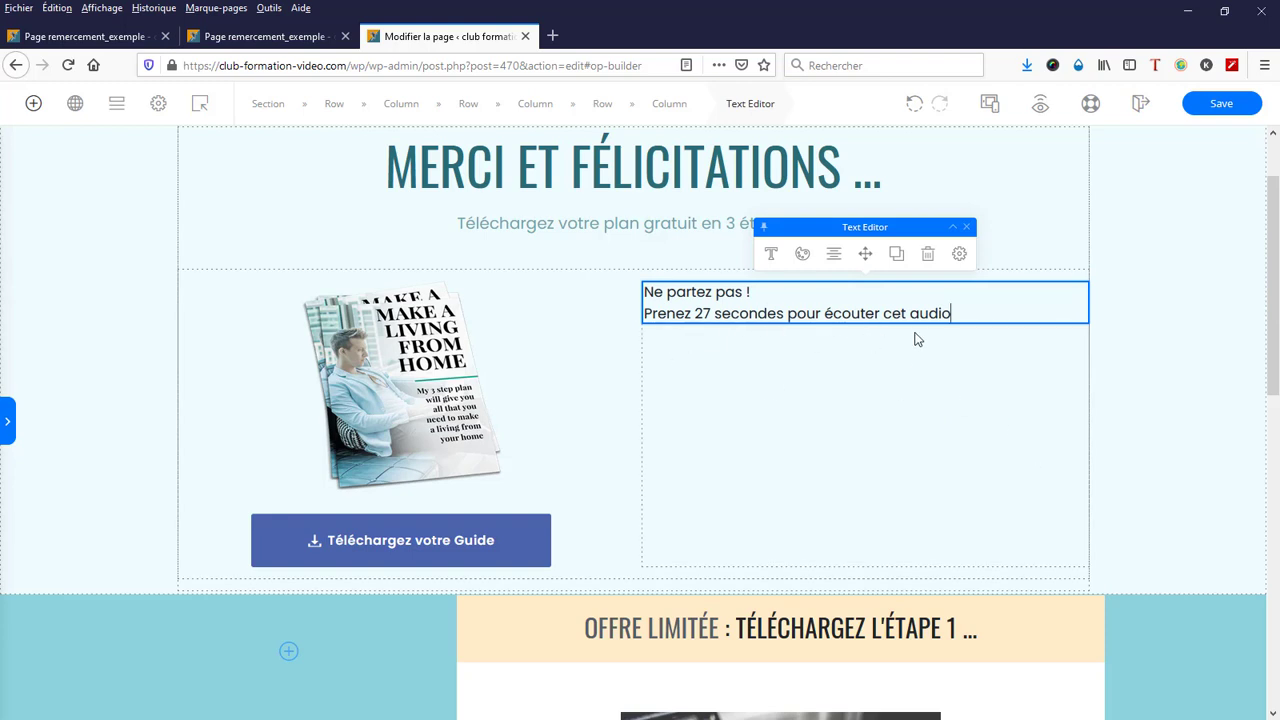
# Set the new paragraph's font to Open Sans and increase its text size
pyautogui.click(769, 259)
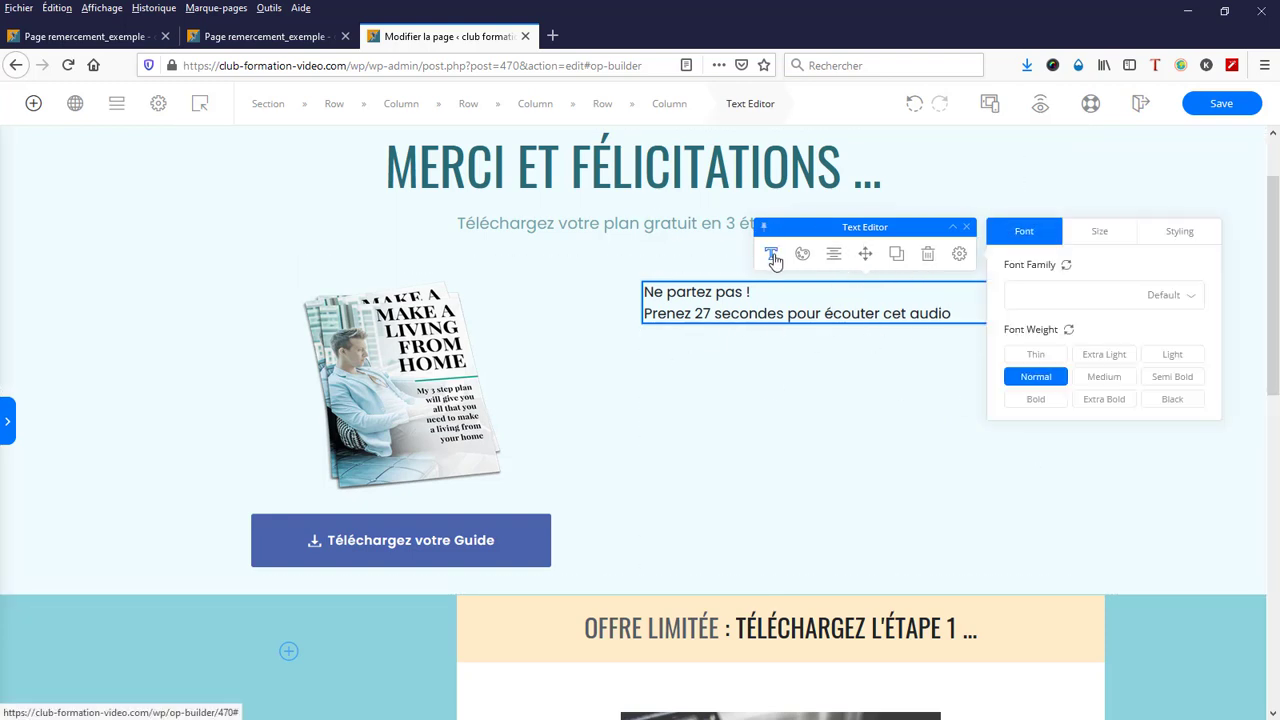
pyautogui.click(1090, 296)
pyautogui.write('ope')
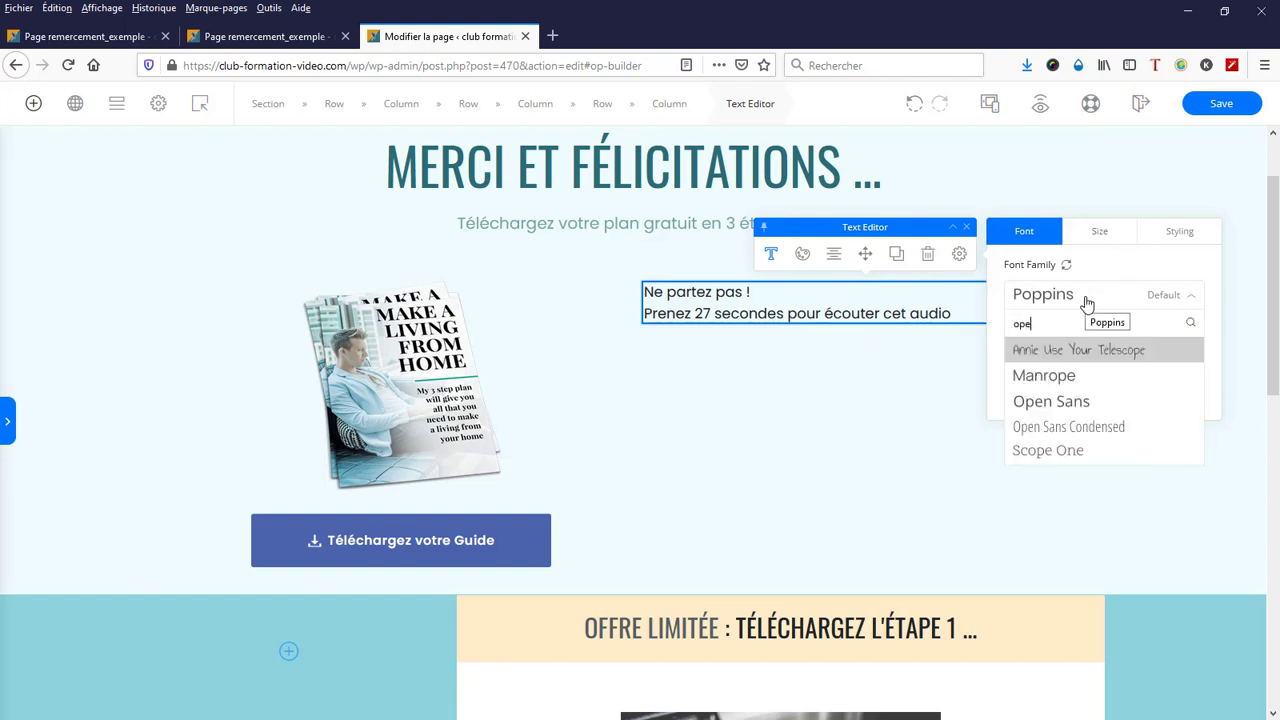
pyautogui.write('n')
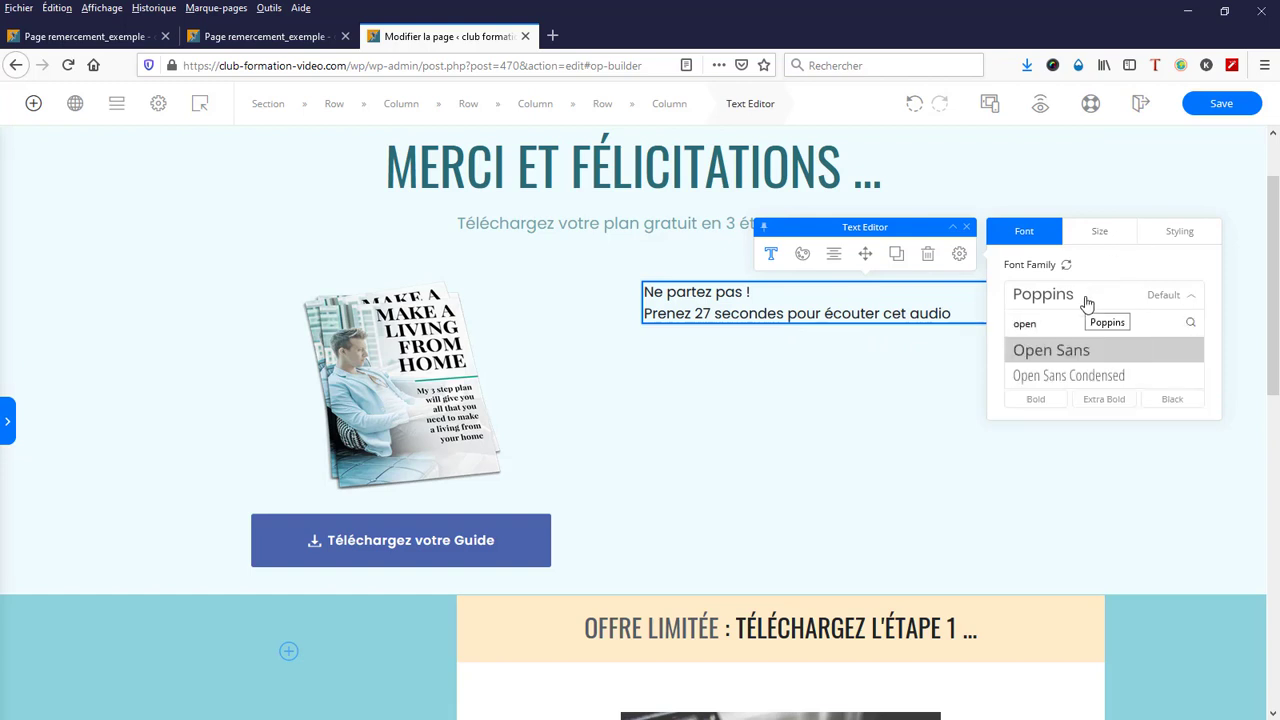
pyautogui.click(1092, 352)
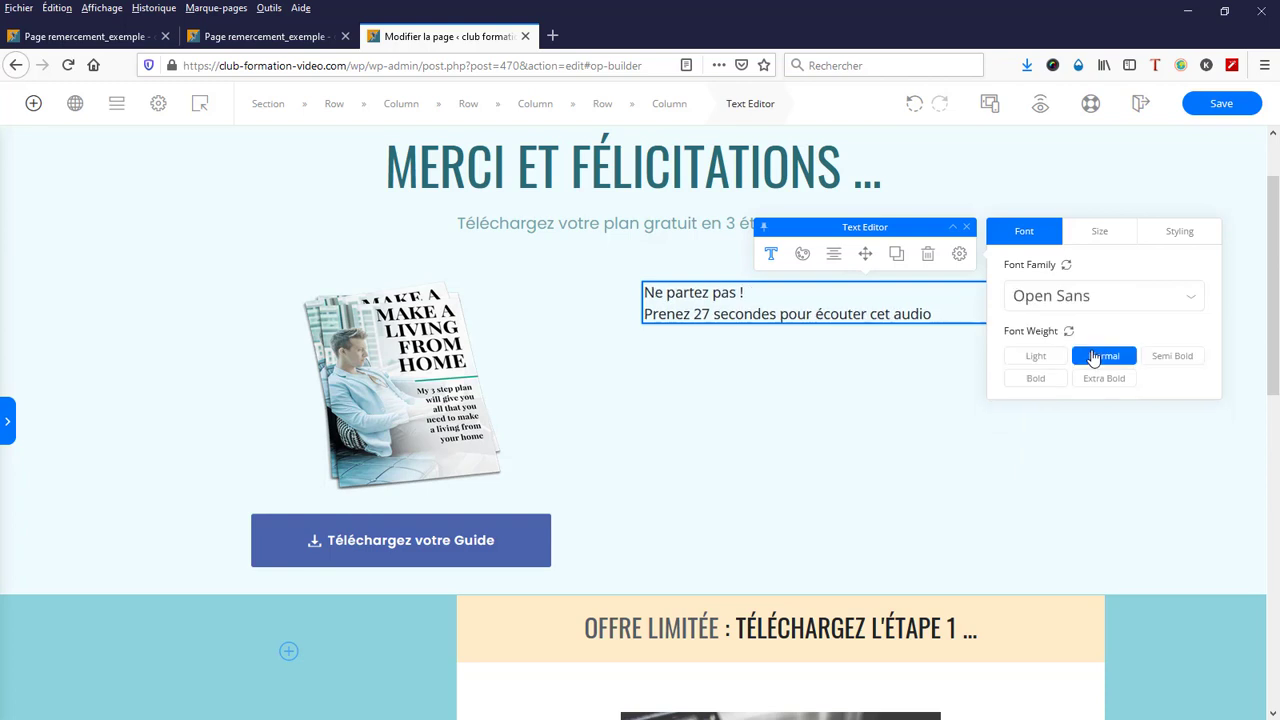
pyautogui.click(1114, 240)
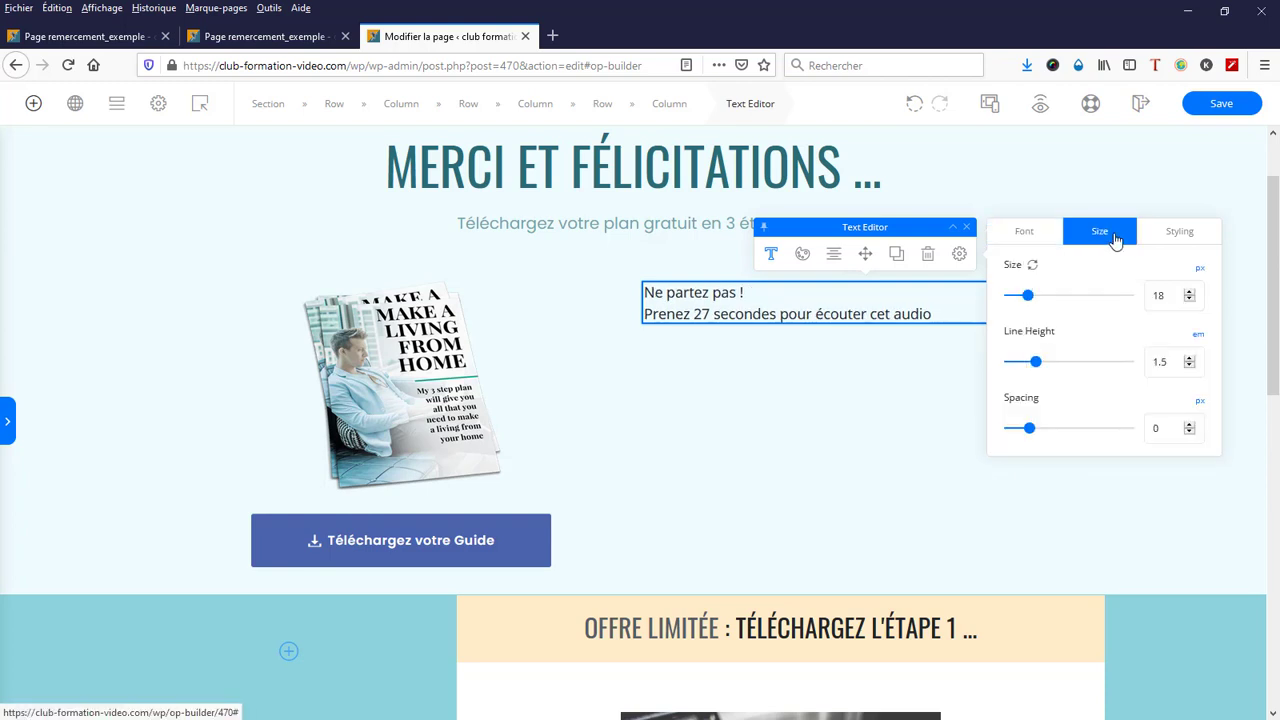
pyautogui.doubleClick(1161, 293)
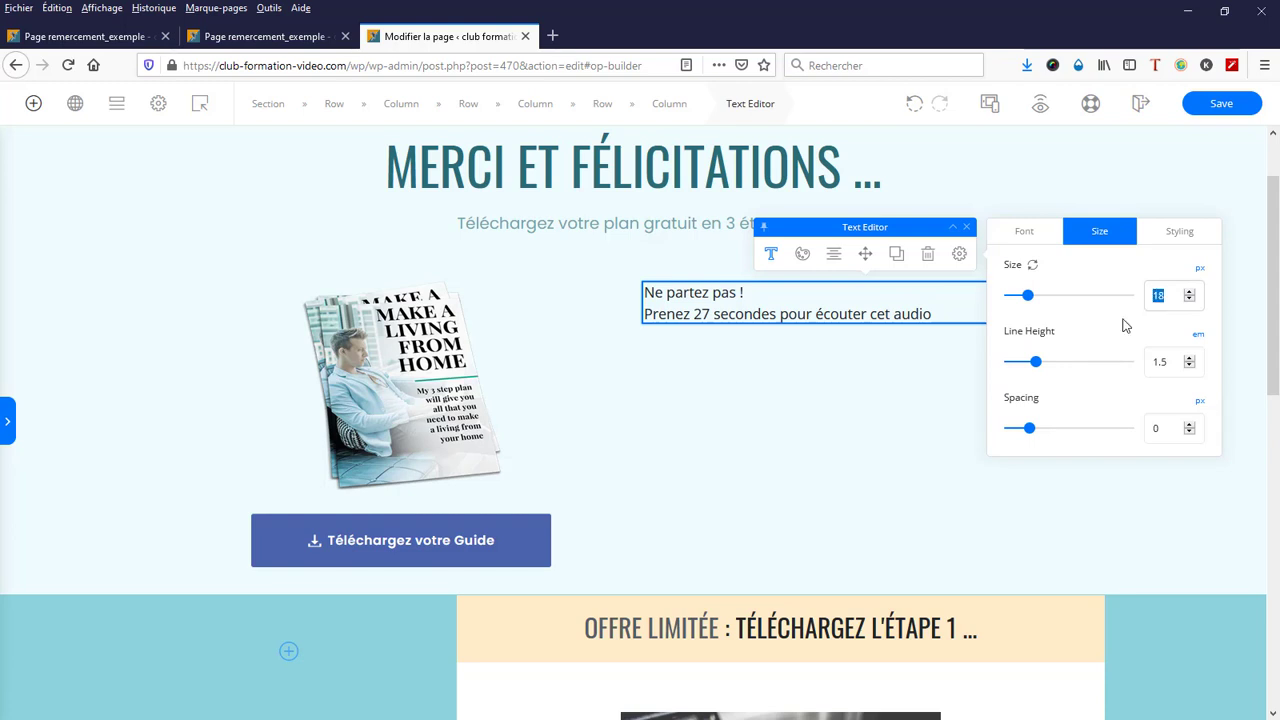
# Center the text in the second column
pyautogui.click(923, 366)
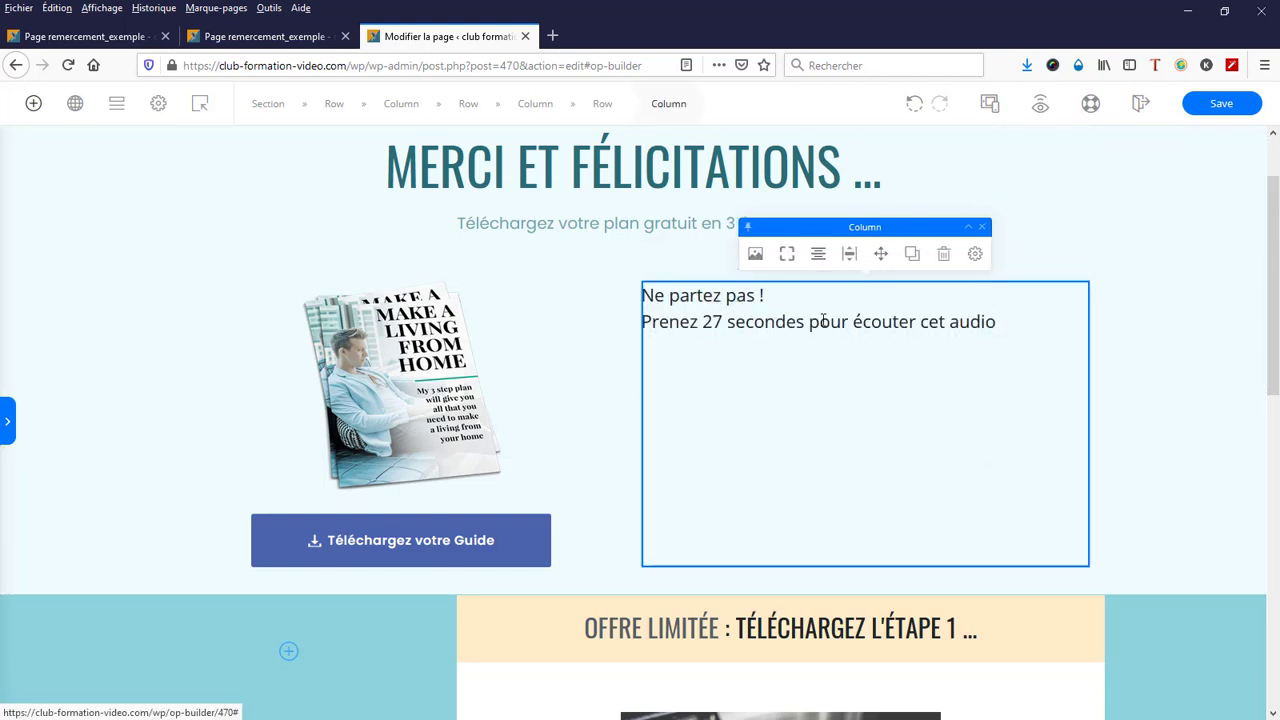
pyautogui.click(818, 254)
pyautogui.click(1159, 270)
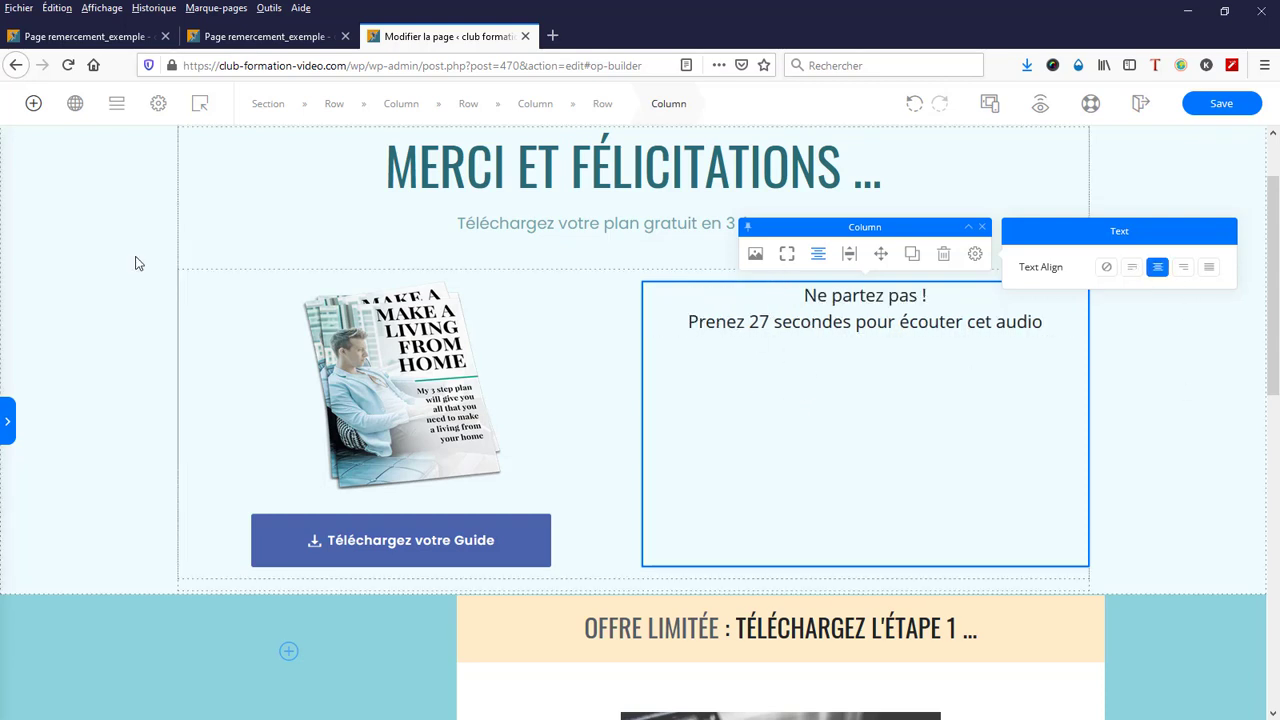
pyautogui.click(9, 420)
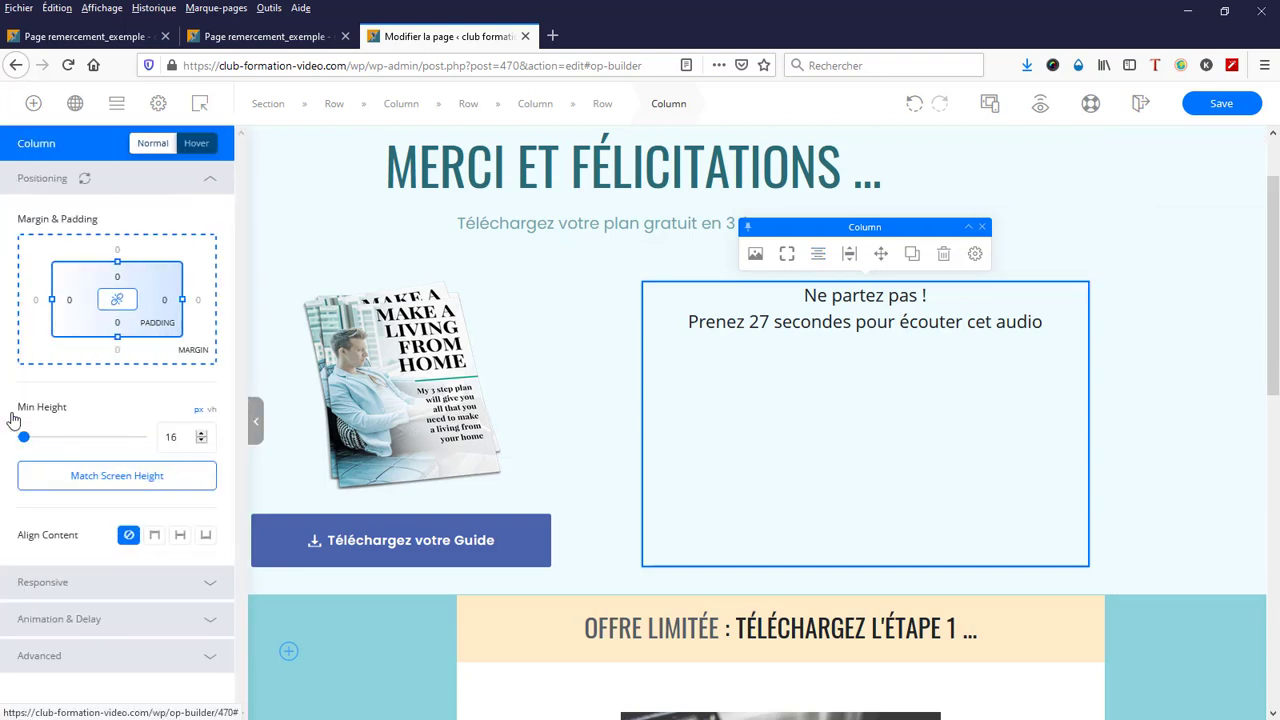
pyautogui.click(33, 106)
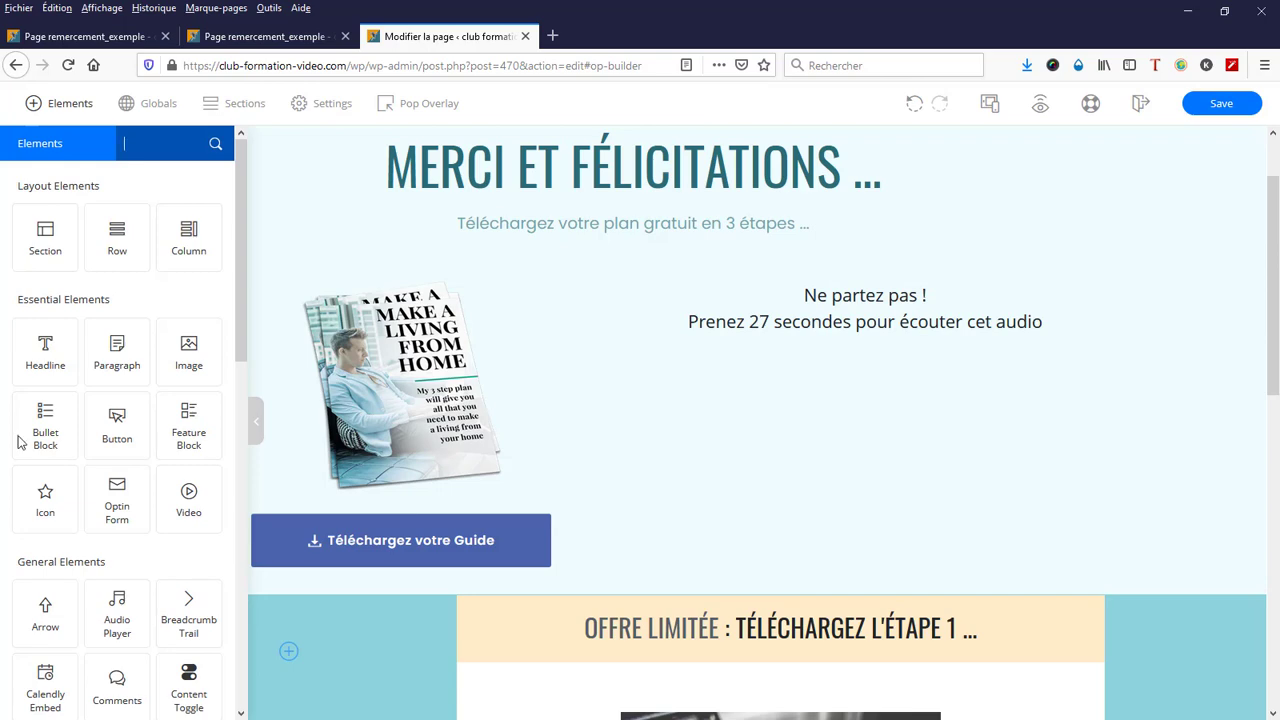
pyautogui.moveTo(117, 612); pyautogui.dragTo(864, 419)
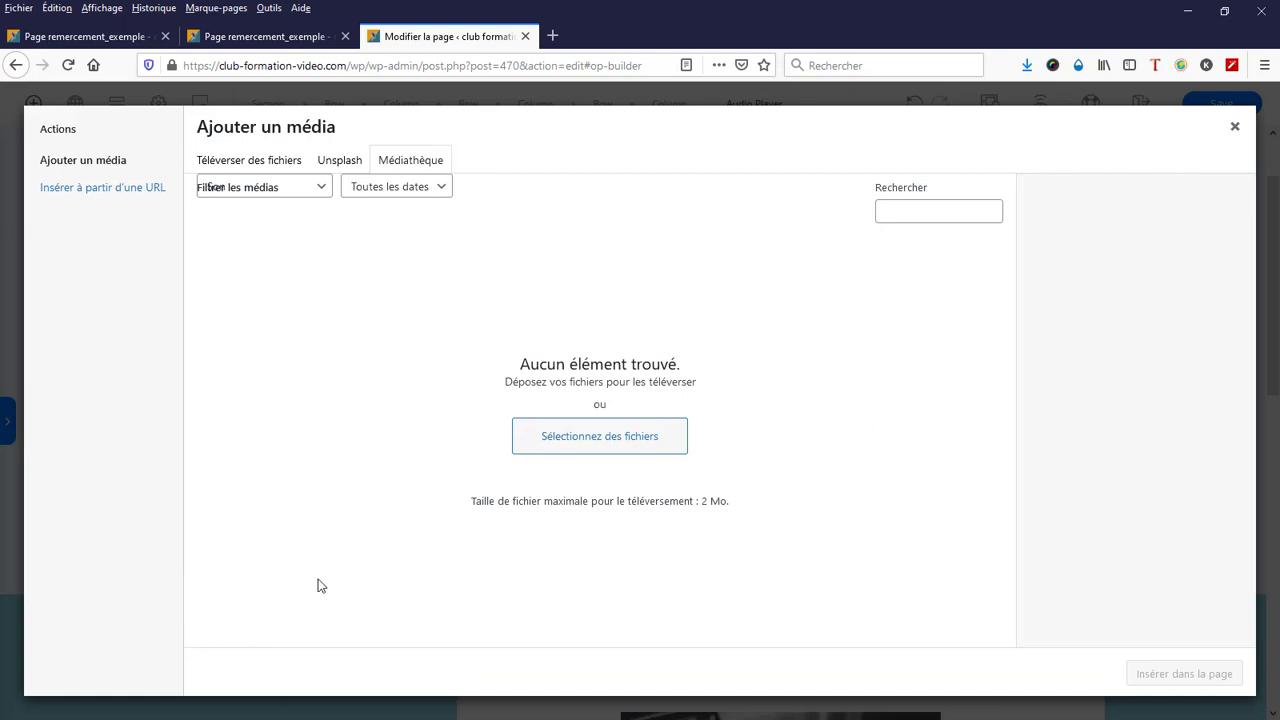
pyautogui.click(610, 445)
pyautogui.click(137, 195)
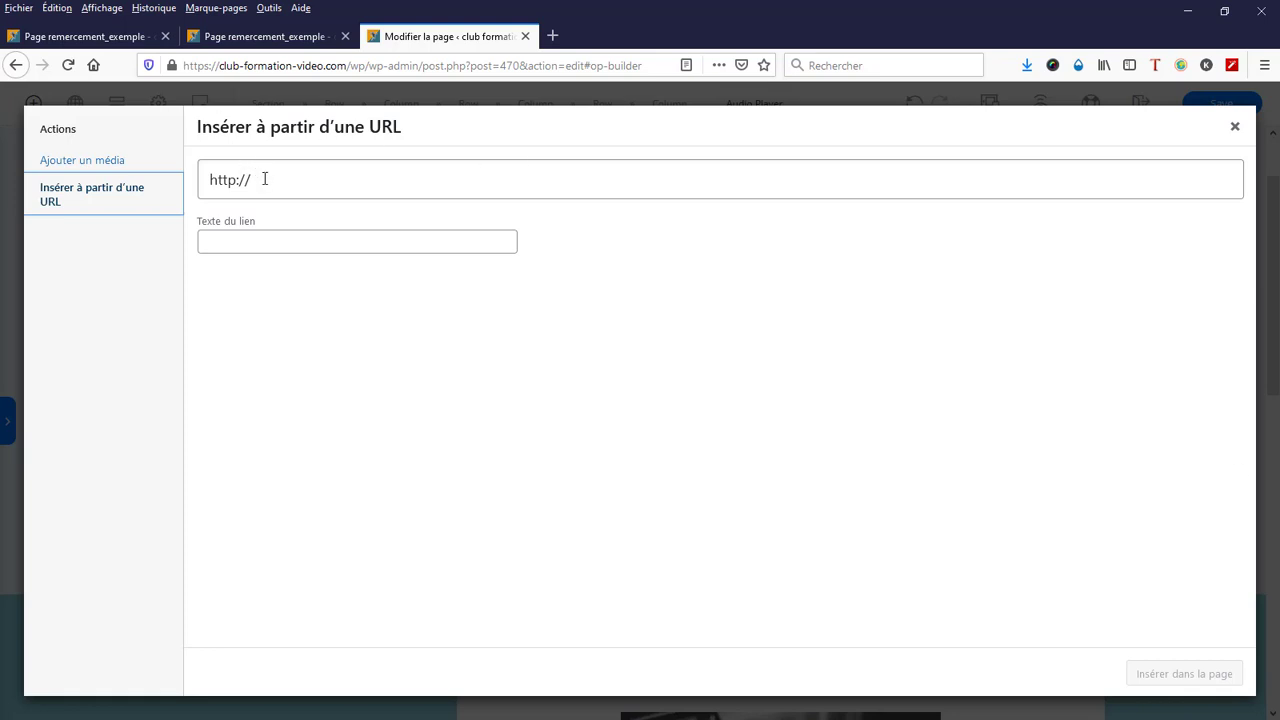
pyautogui.moveTo(265, 179); pyautogui.dragTo(208, 180)
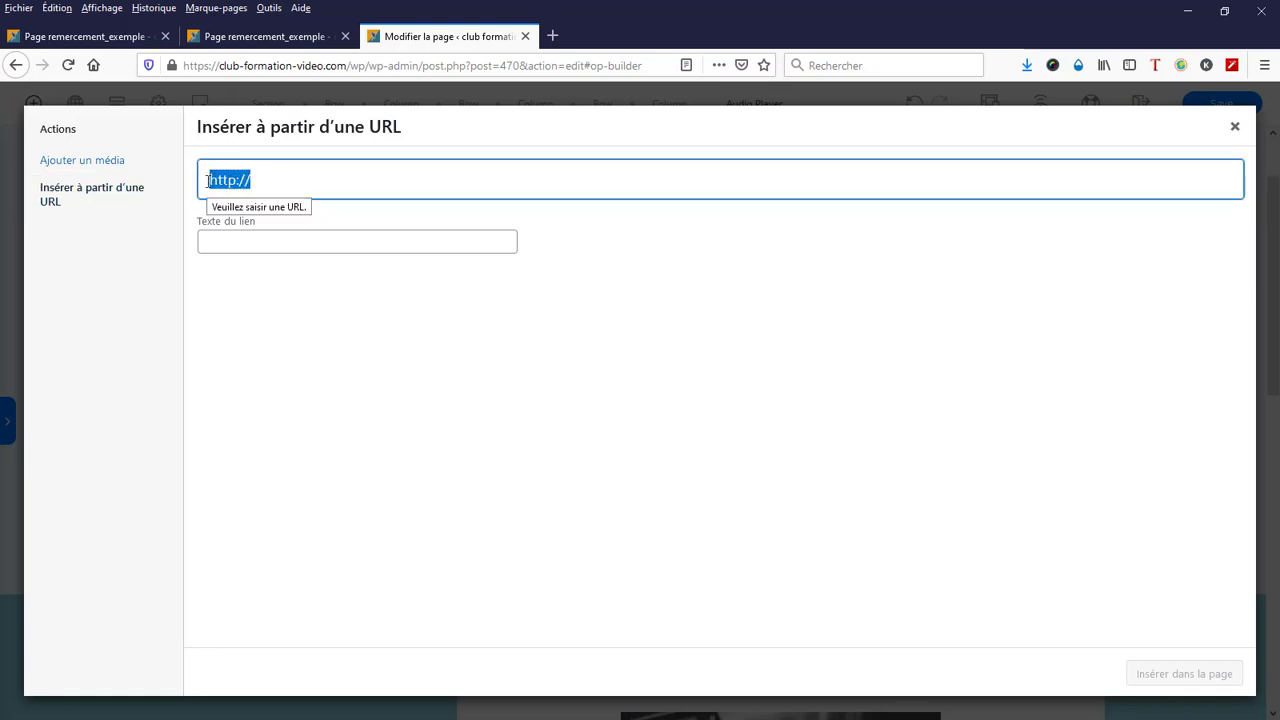
pyautogui.write('https://audiotuto.s3.eu-west-3.amazonaws.com/audio.mp3')
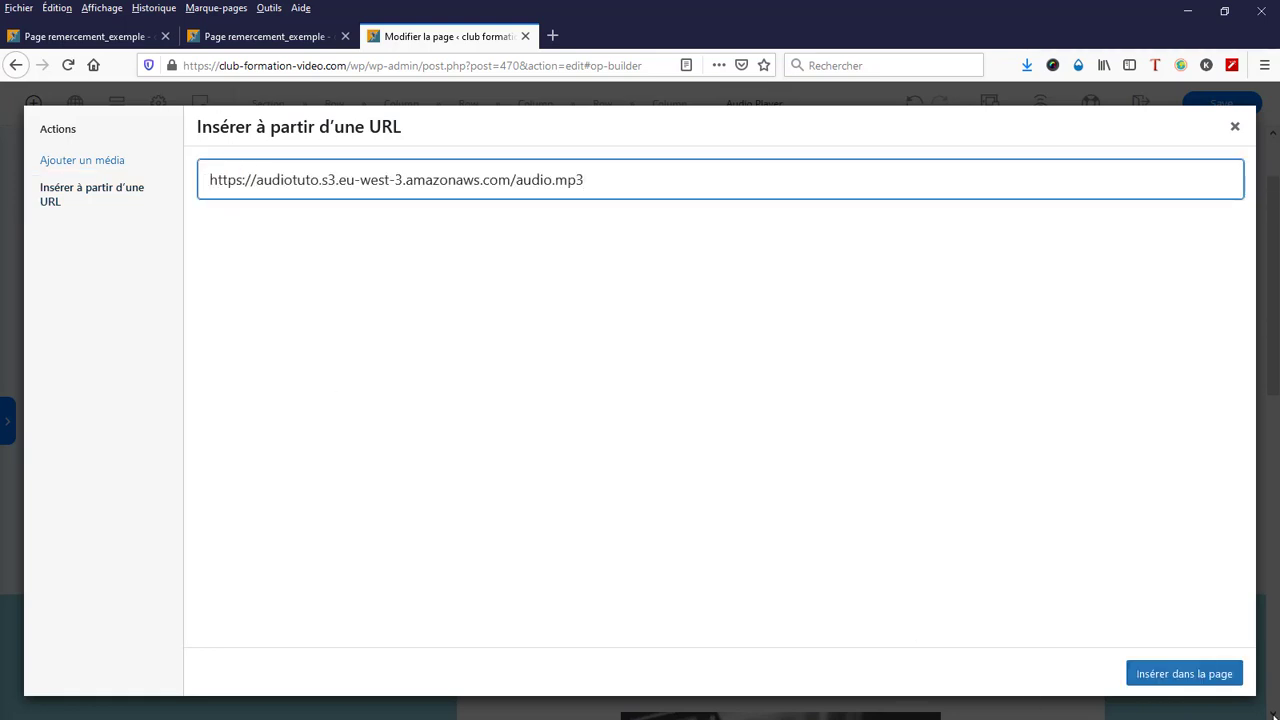
pyautogui.click(1195, 676)
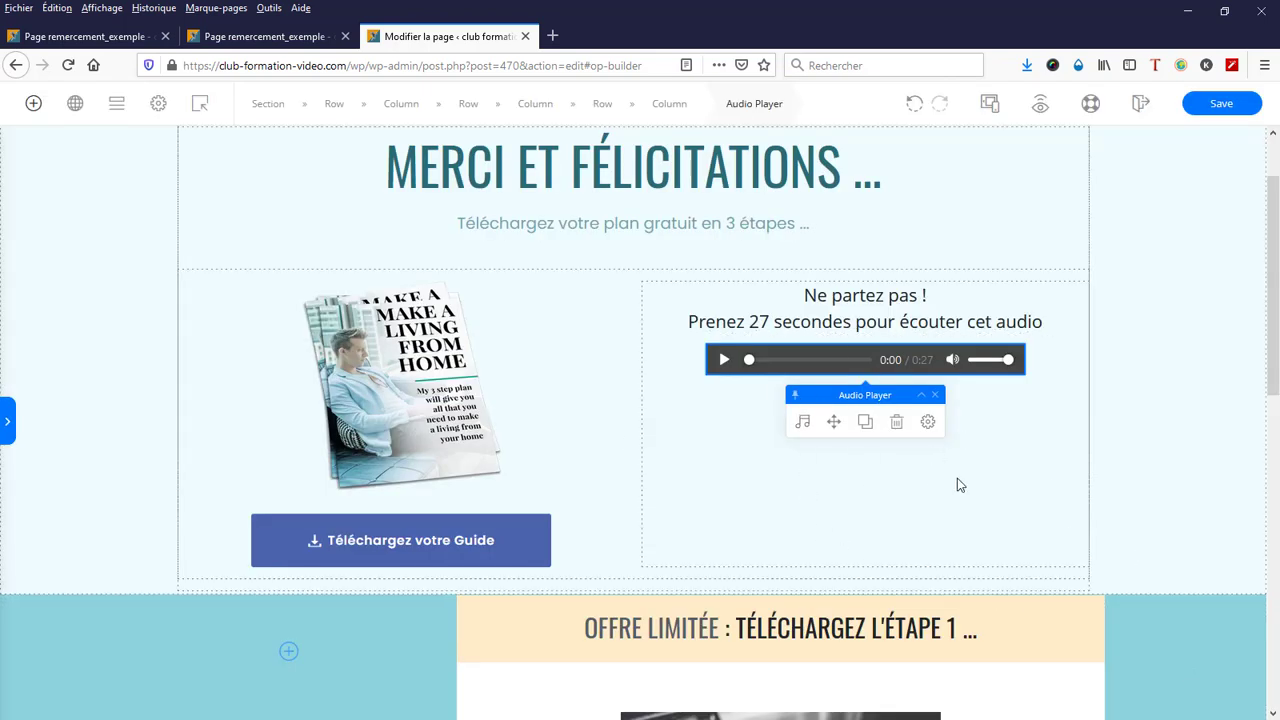
# Enable the download option on the audio player and set its download icon size to 34 px
pyautogui.click(805, 425)
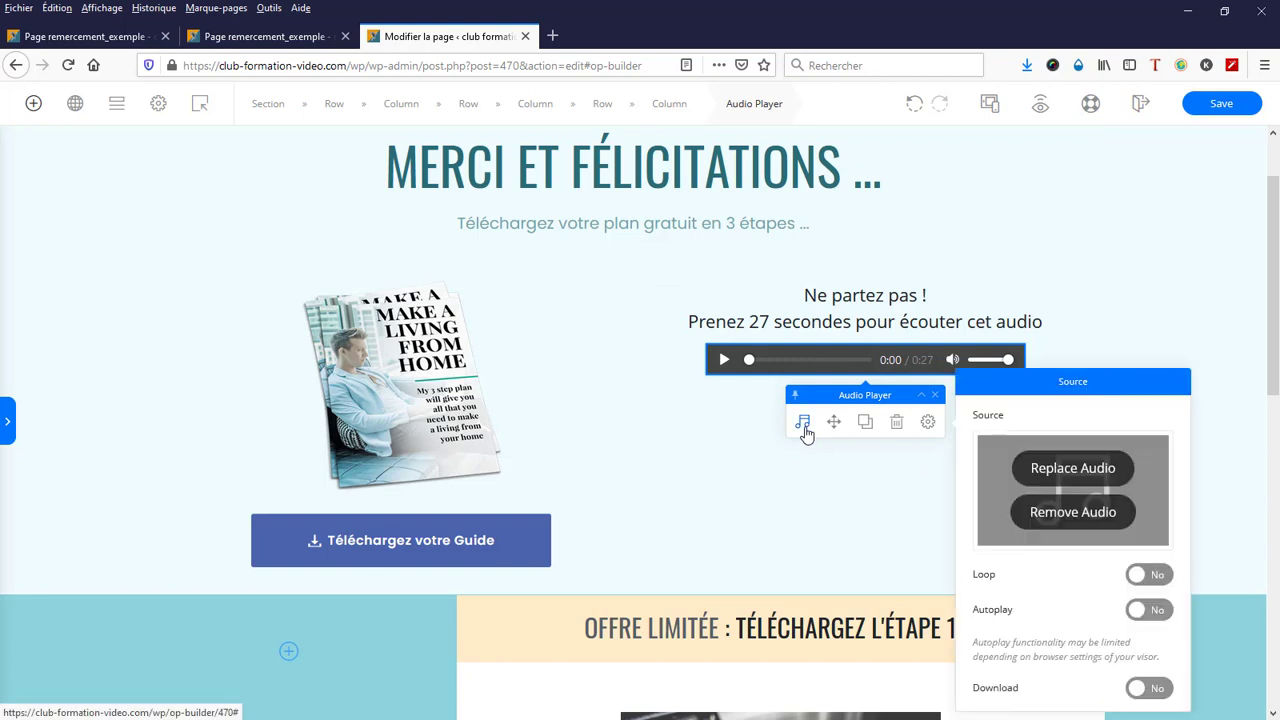
pyautogui.click(1140, 688)
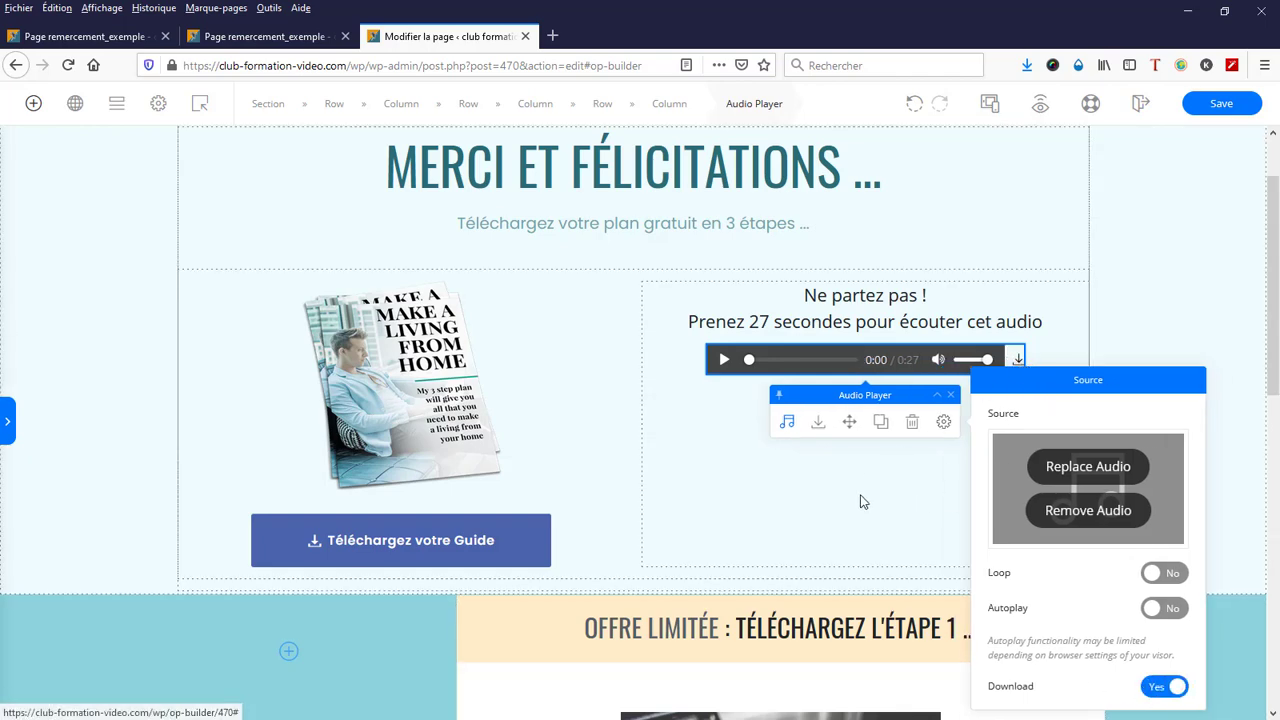
pyautogui.click(818, 425)
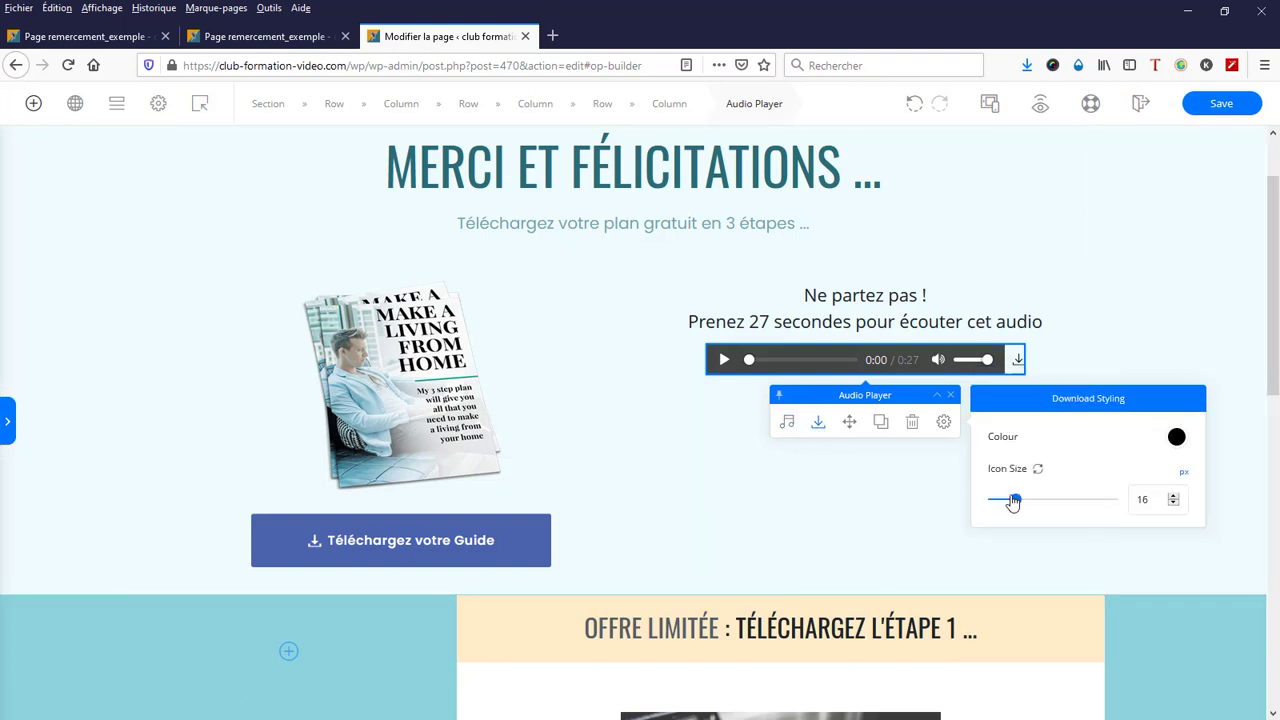
pyautogui.moveTo(1017, 501); pyautogui.dragTo(1068, 522)
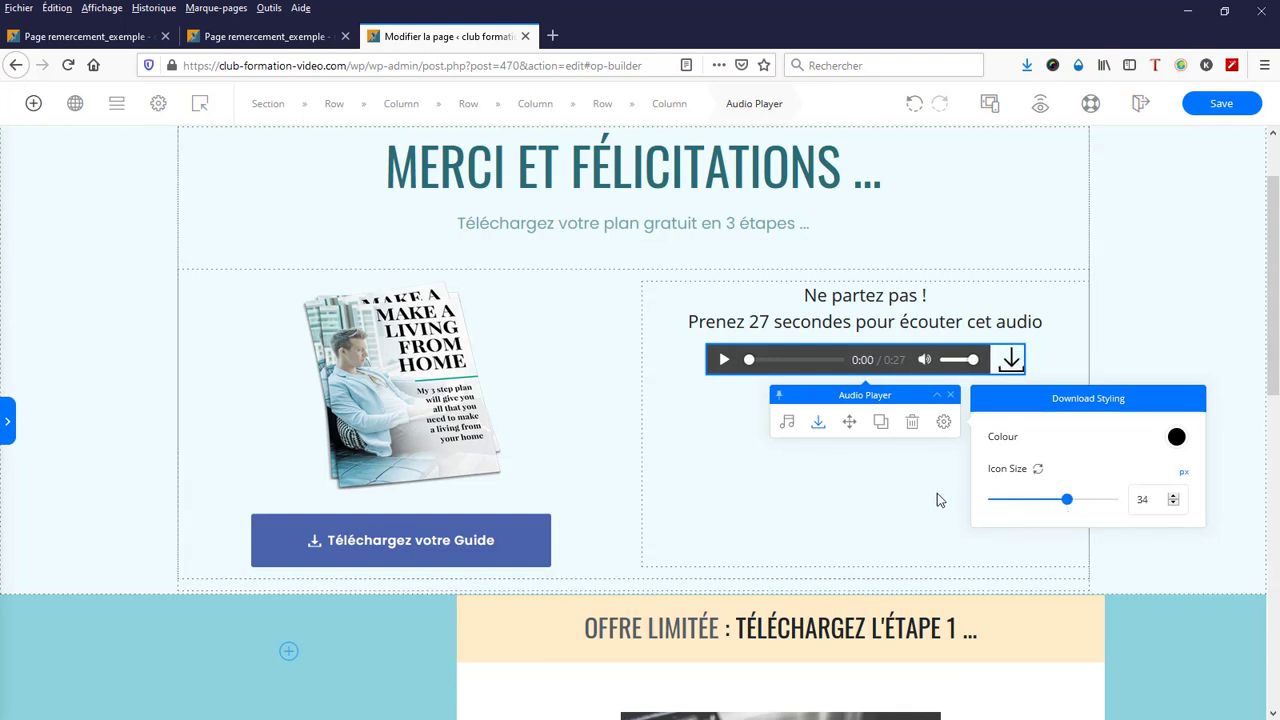
# Widen the audio player to 615 px so that it fills the second column
pyautogui.click(943, 422)
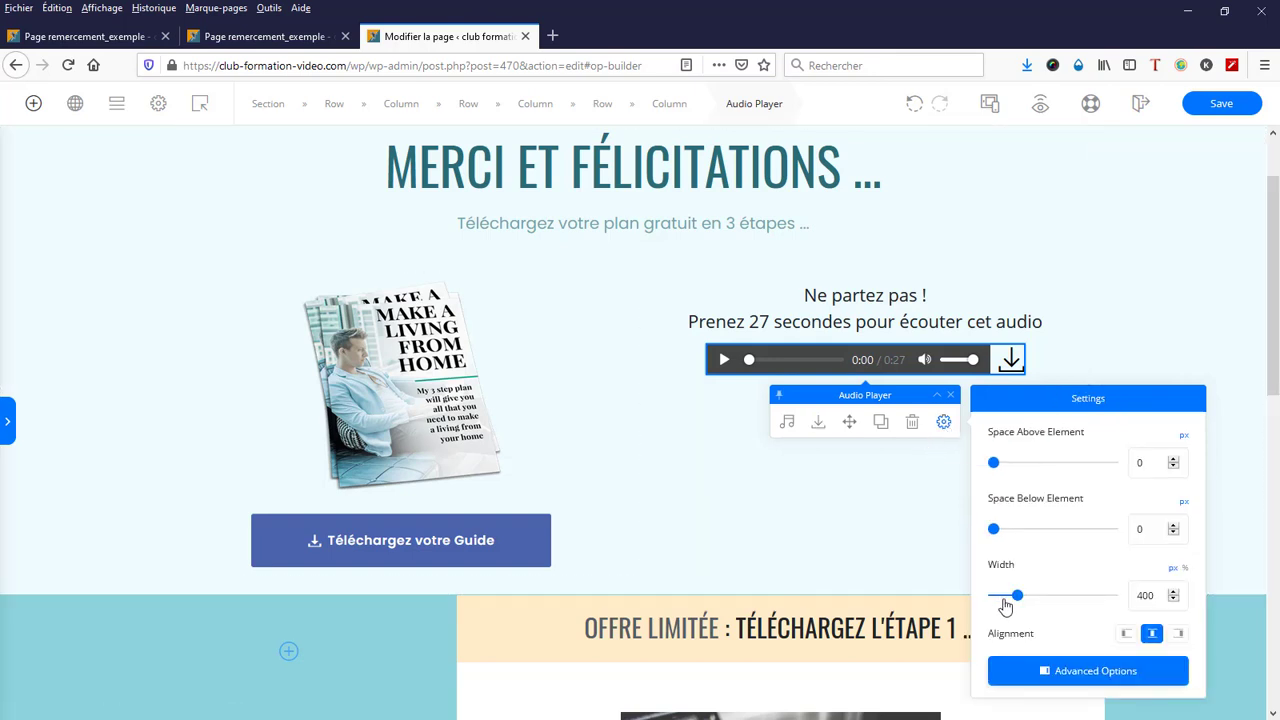
pyautogui.moveTo(1017, 598); pyautogui.dragTo(1032, 600)
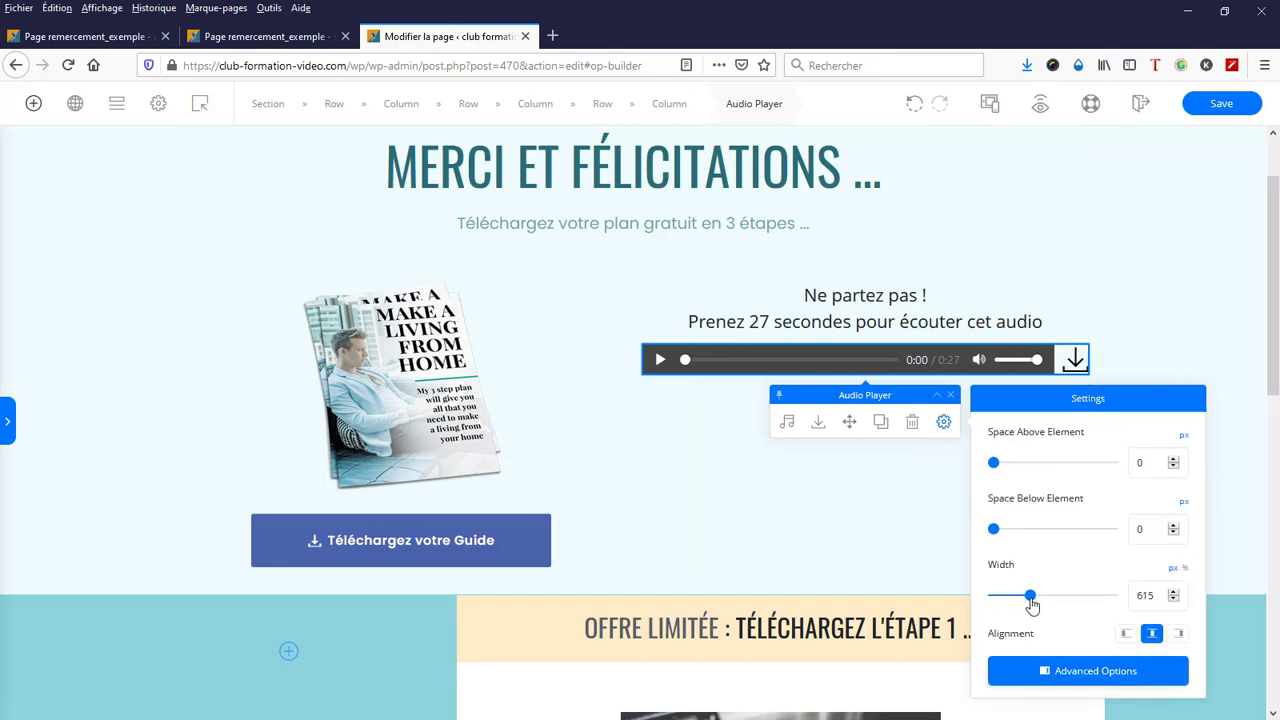
# Add space inside the top of the second column and about 27 px of space above the audio player
pyautogui.click(786, 542)
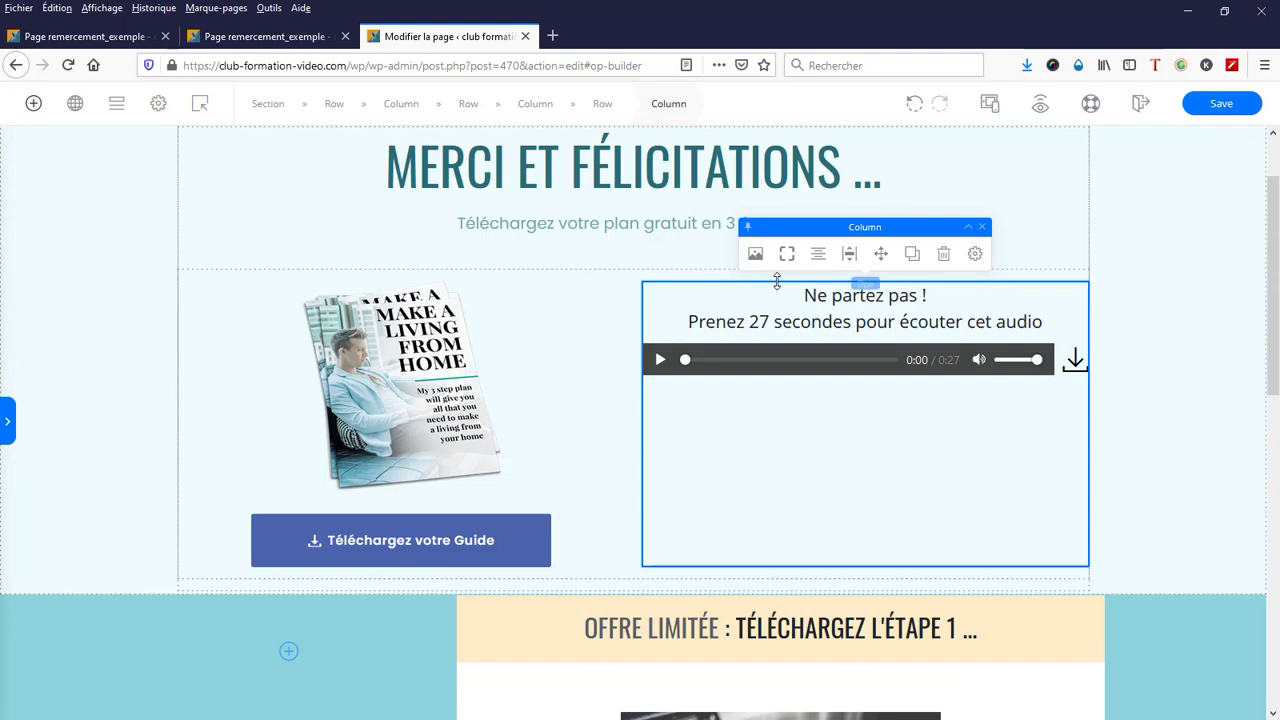
pyautogui.moveTo(777, 283); pyautogui.dragTo(789, 329)
pyautogui.click(781, 397)
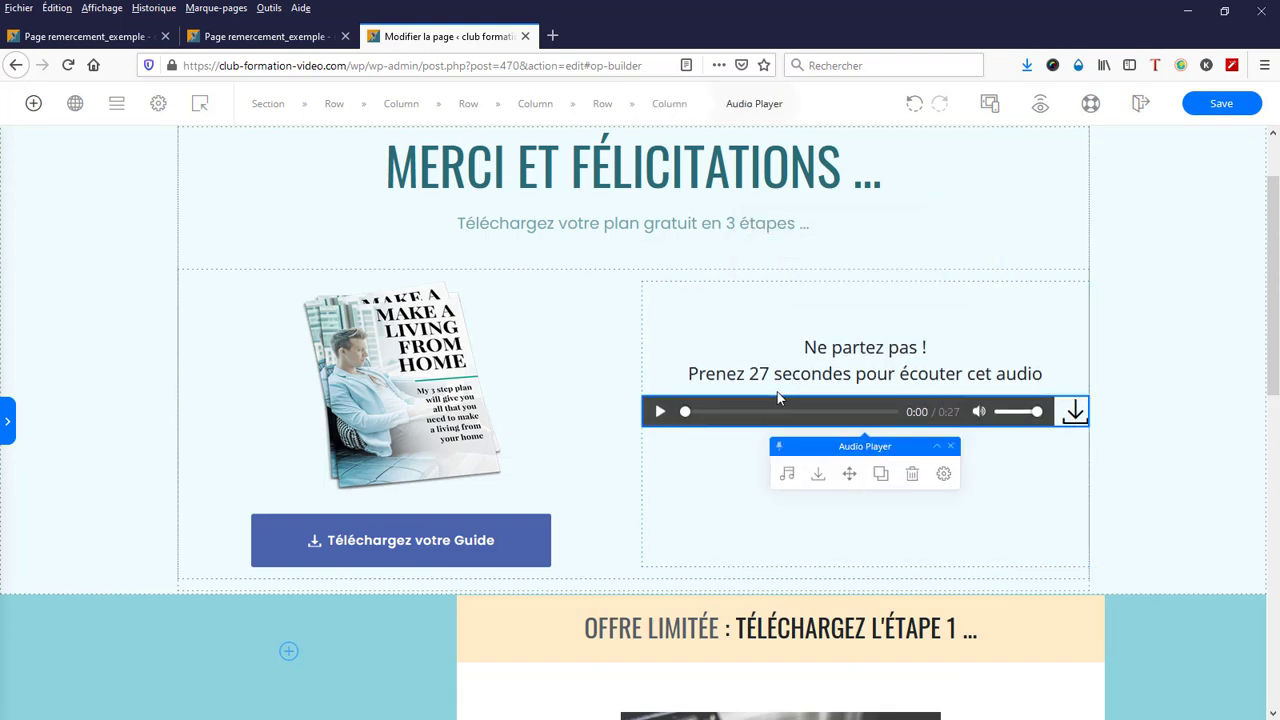
pyautogui.moveTo(783, 397); pyautogui.dragTo(793, 412)
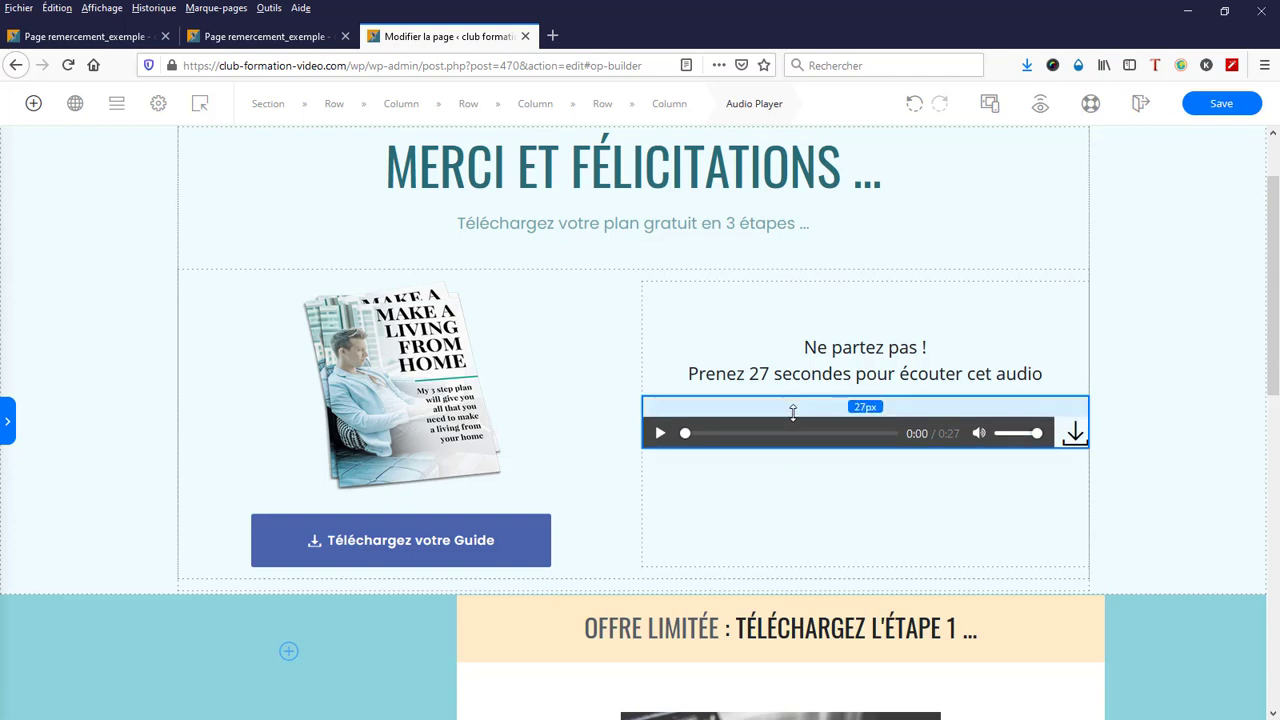
pyautogui.moveTo(793, 412); pyautogui.dragTo(793, 412)
# Add extra space above the centered text to move it and the audio player further down beside the guide image
pyautogui.click(772, 340)
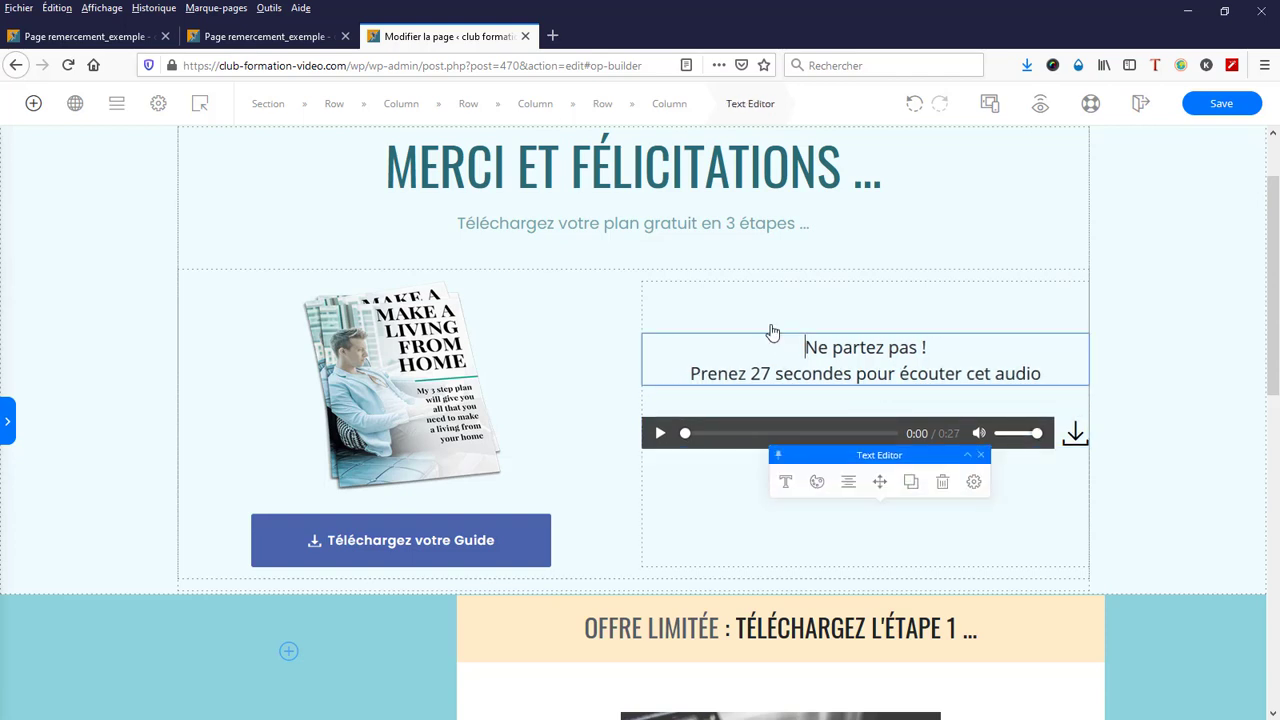
pyautogui.click(771, 341)
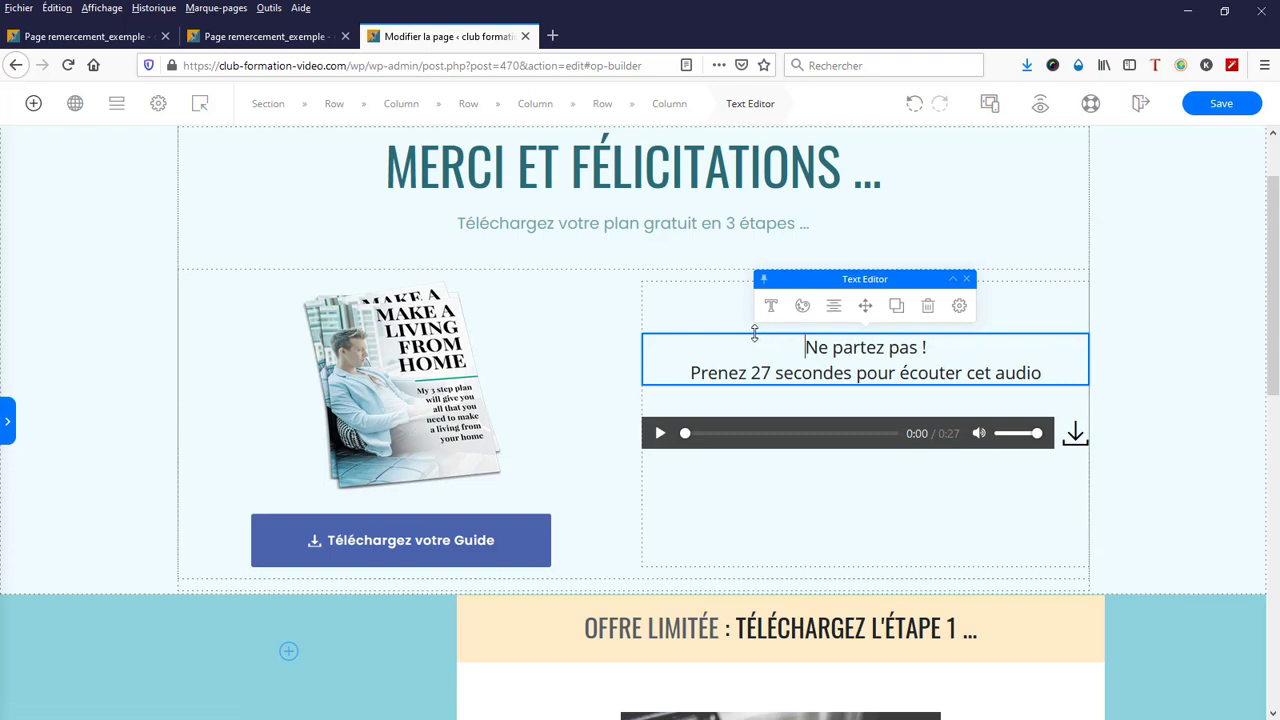
pyautogui.moveTo(755, 338); pyautogui.dragTo(764, 358)
pyautogui.click(1248, 492)
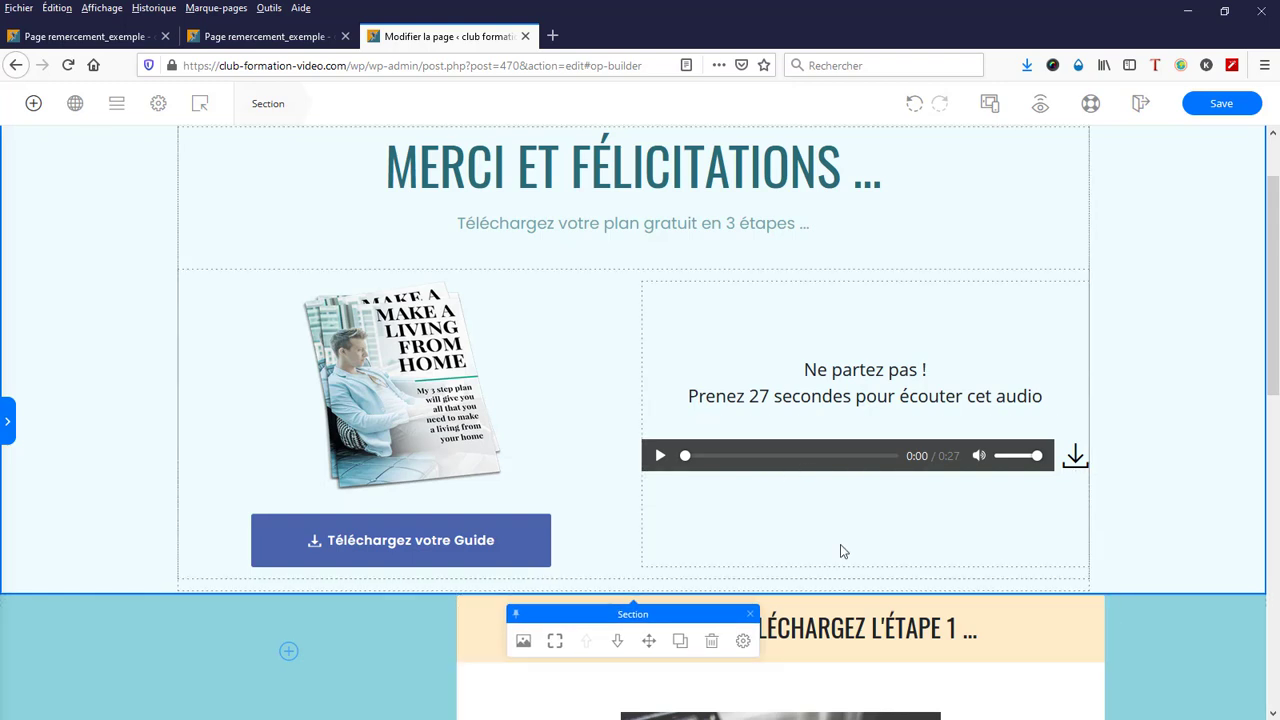
# Save the page and test the audio player by playing its audio in the page preview
pyautogui.click(1233, 106)
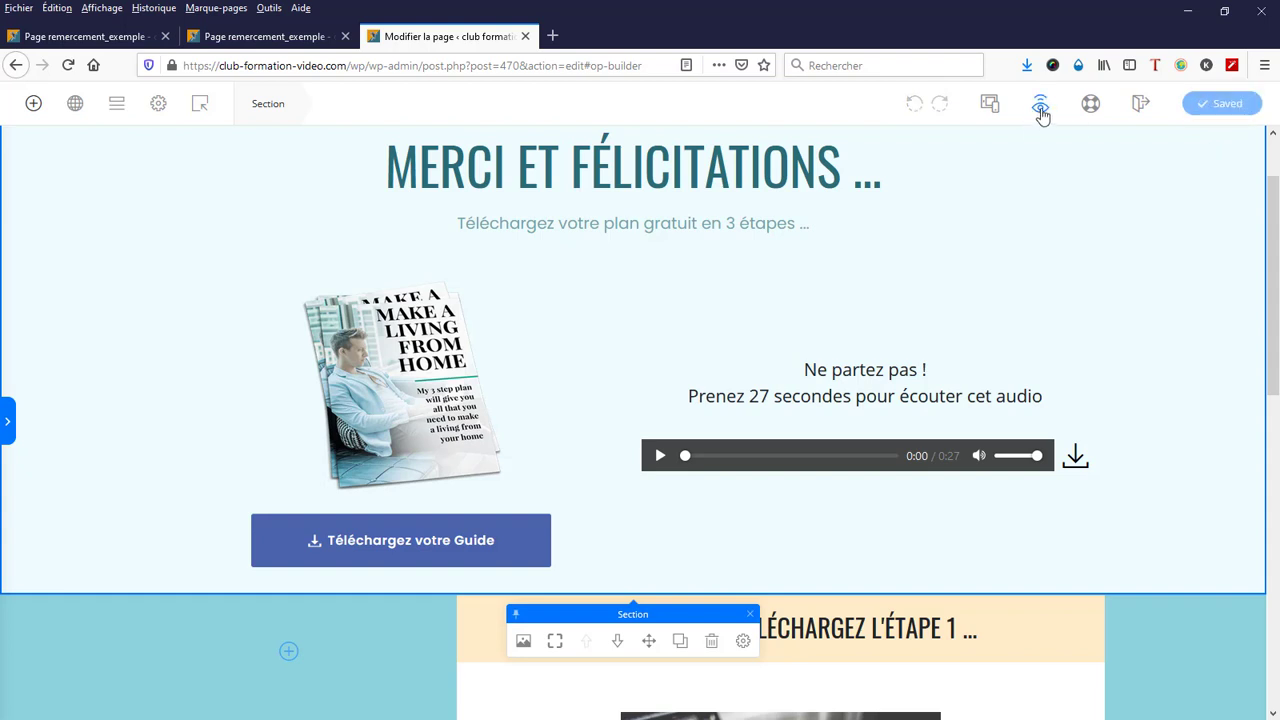
pyautogui.click(1040, 106)
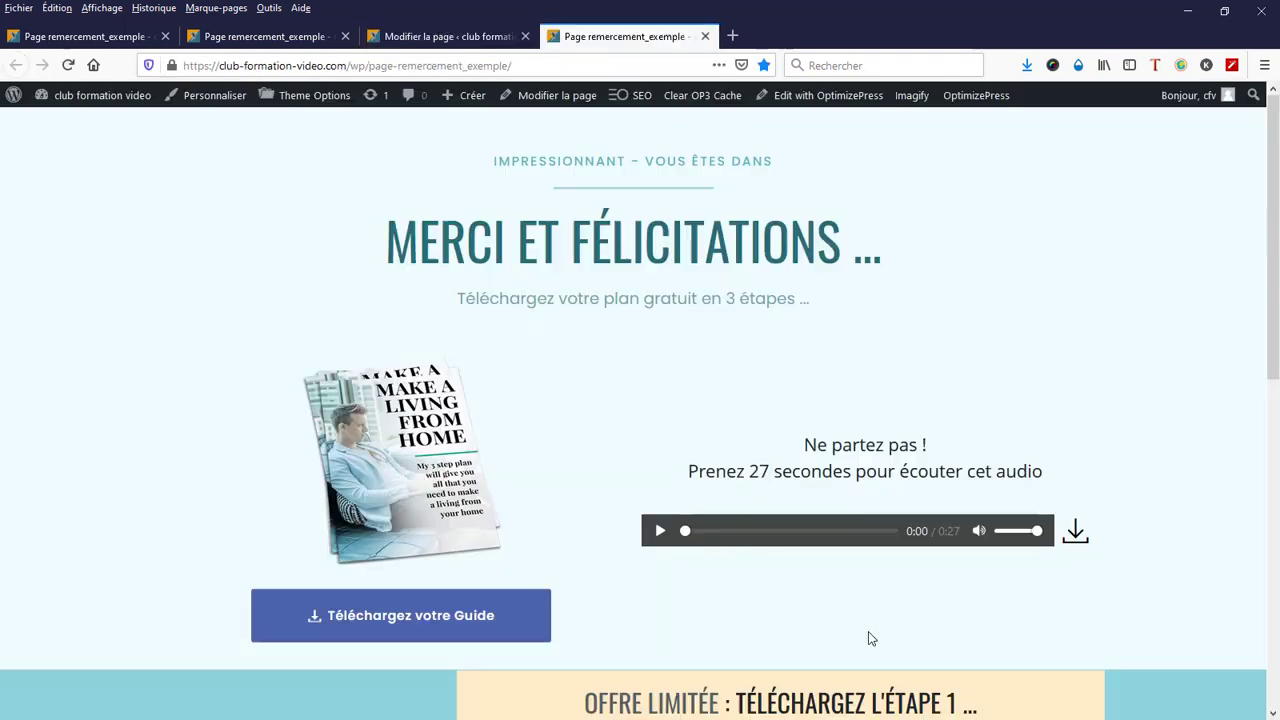
pyautogui.click(659, 533)
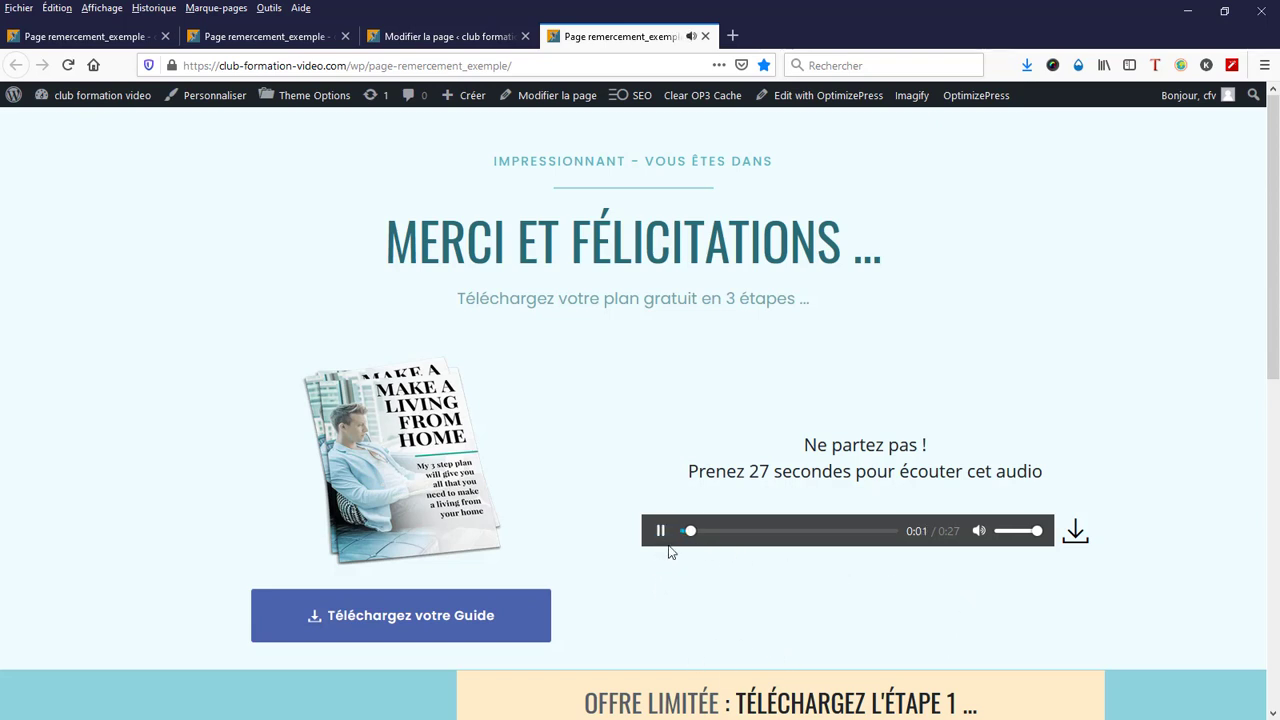